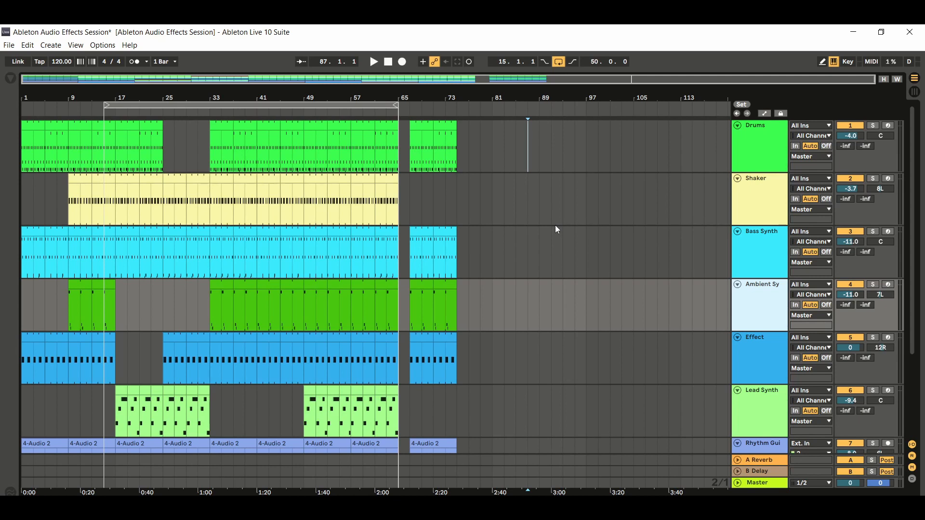
- Go through the arrangement's tracks from Drums to the guitar tracks, selecting them one after another to review their contents
left_click(762, 144)
left_click(758, 210)
left_click(758, 261)
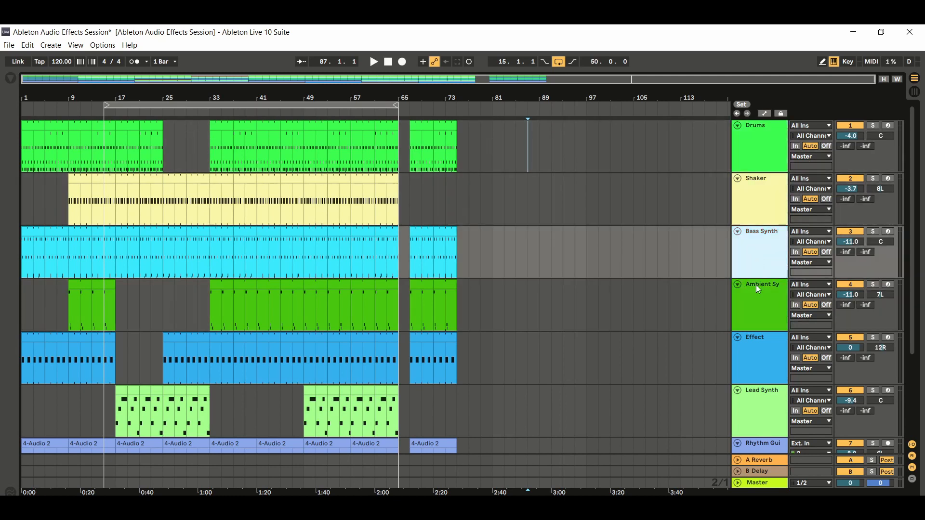
left_click(757, 303)
left_click(758, 357)
left_click(760, 404)
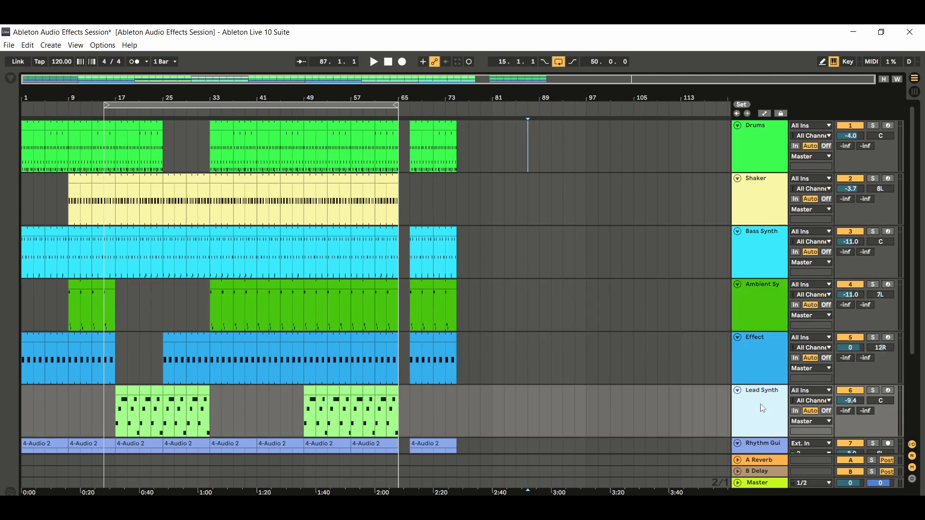
left_click(769, 154)
left_click(760, 196)
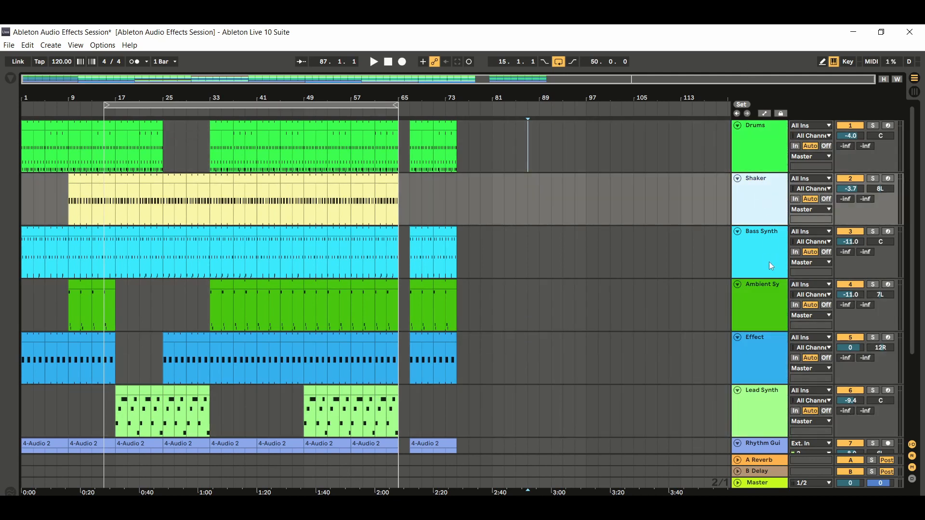
left_click(769, 261)
left_click(760, 314)
left_click(759, 349)
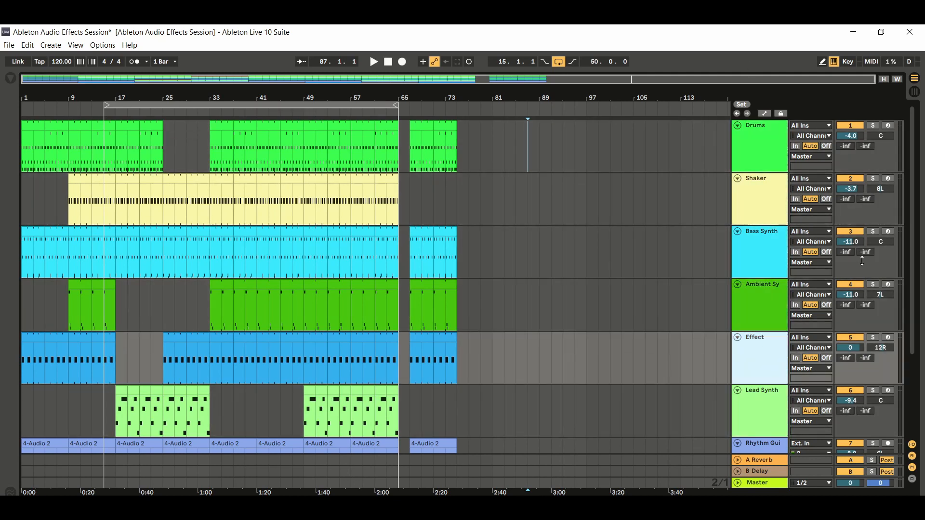
left_click_drag(911, 169, 917, 266)
left_click(762, 378)
left_click(764, 354)
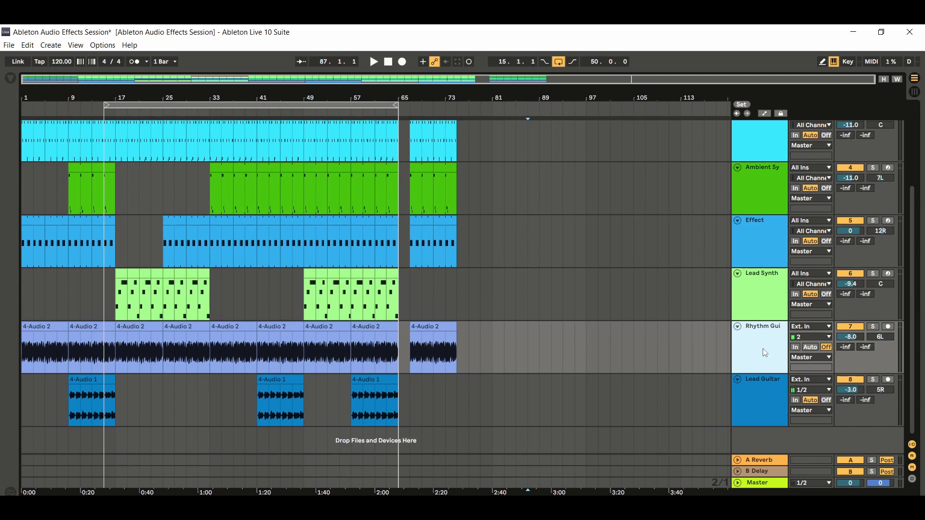
left_click_drag(915, 346, 912, 311)
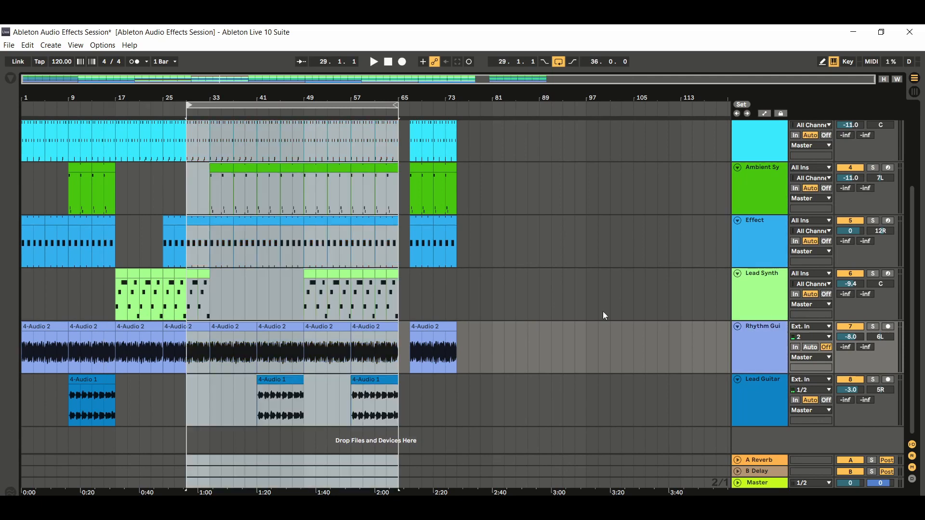
- Shorten the arrangement loop to the 8 bars starting at bar 57 and select that time range
left_click(597, 247)
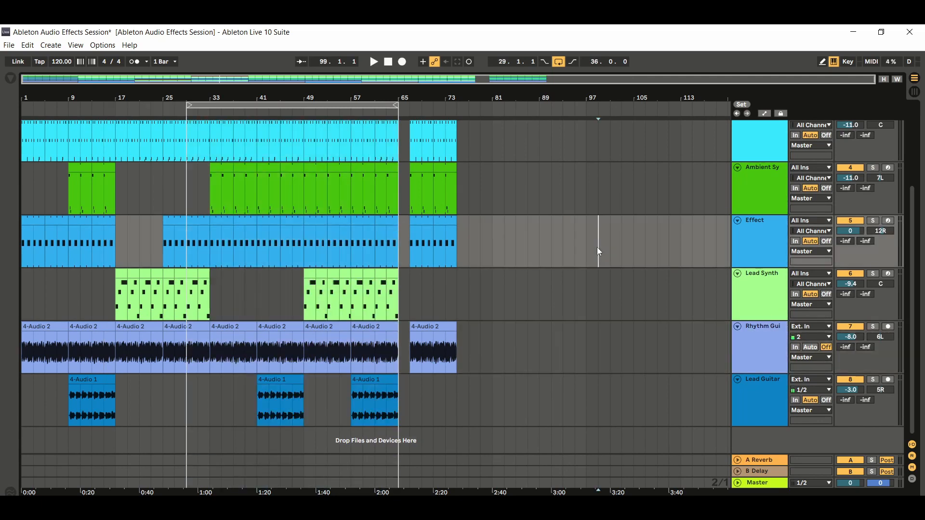
left_click_drag(189, 105, 351, 105)
left_click(369, 105)
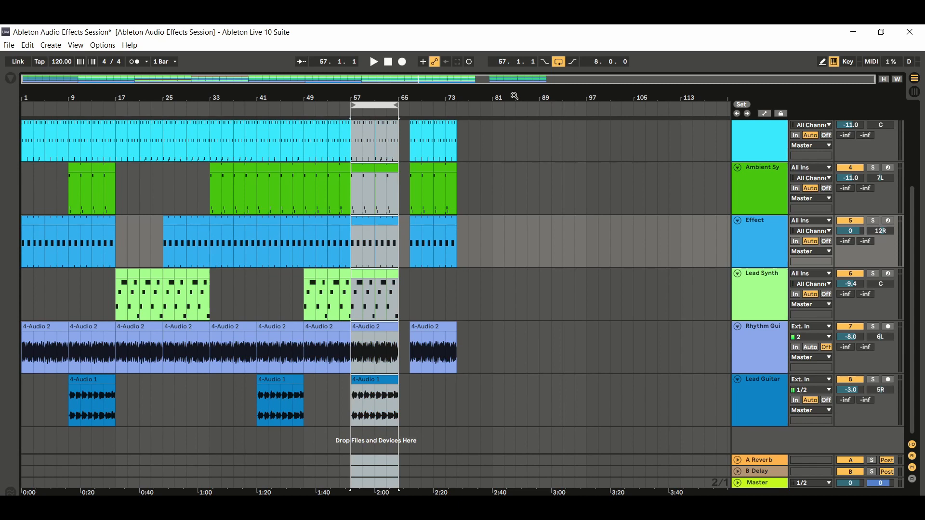
mouse_move(354, 107)
left_mouse_down()
mouse_move(315, 106)
mouse_move(352, 106)
left_mouse_up()
left_click(379, 104)
left_click(754, 347)
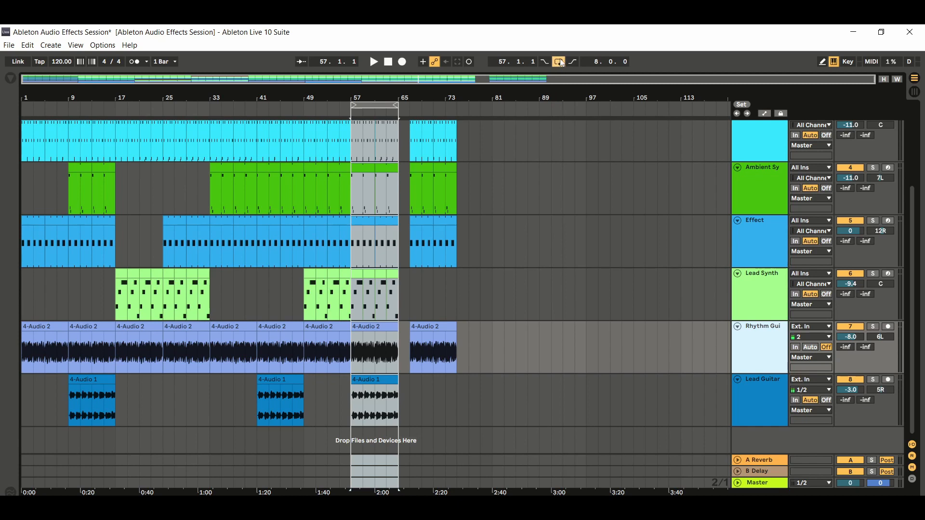
left_click(381, 105)
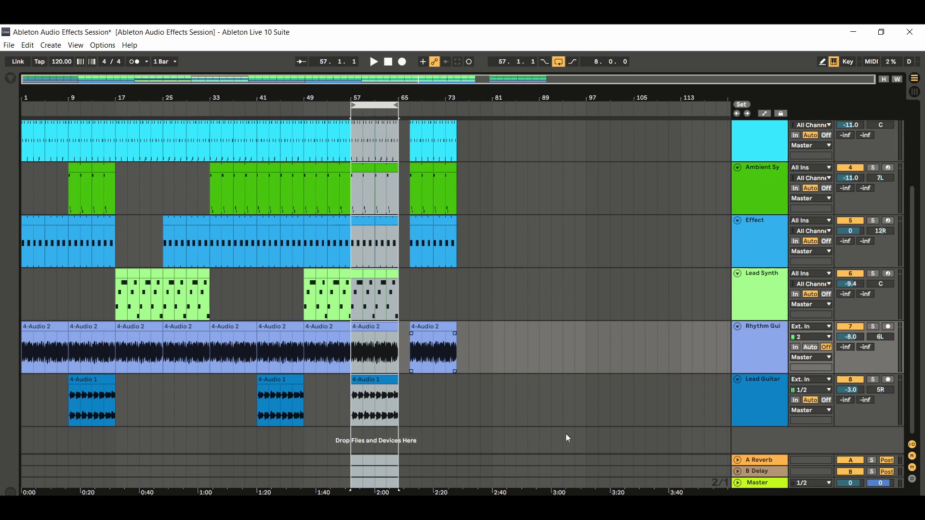
- Examine the Spectrum device on the Master track, then hide the device chain and clear the time selection
double_click(769, 484)
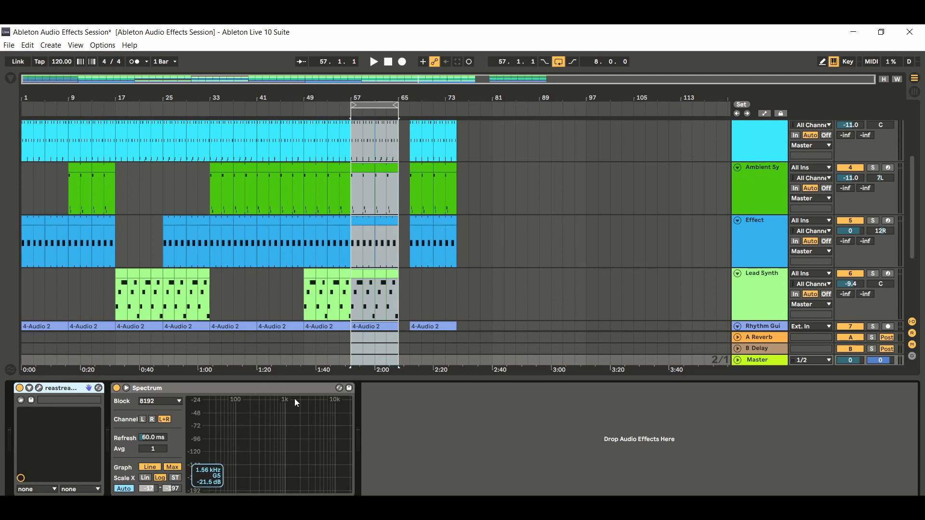
left_click(195, 392)
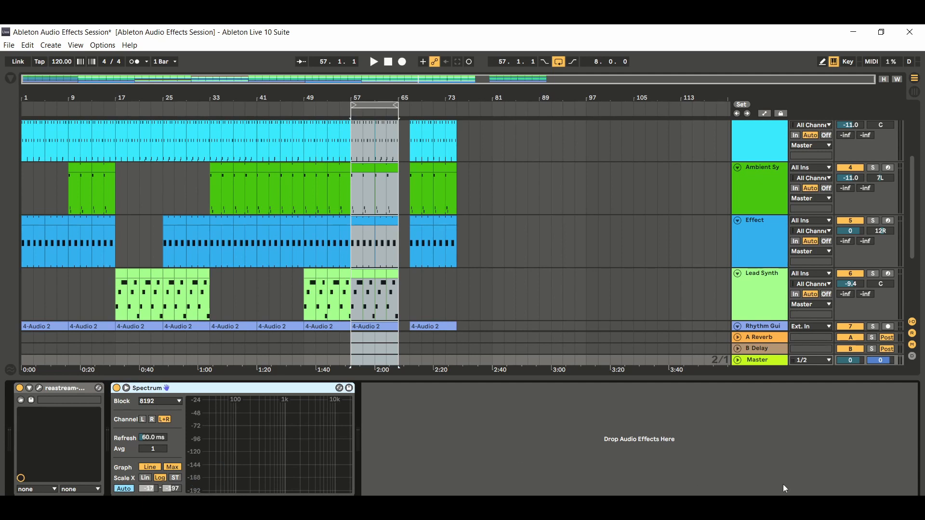
left_click(914, 506)
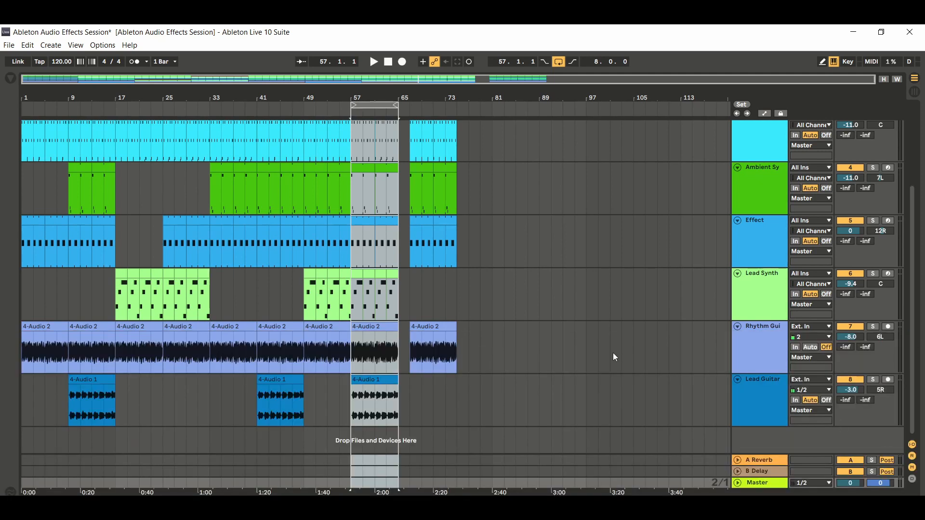
left_click(592, 244)
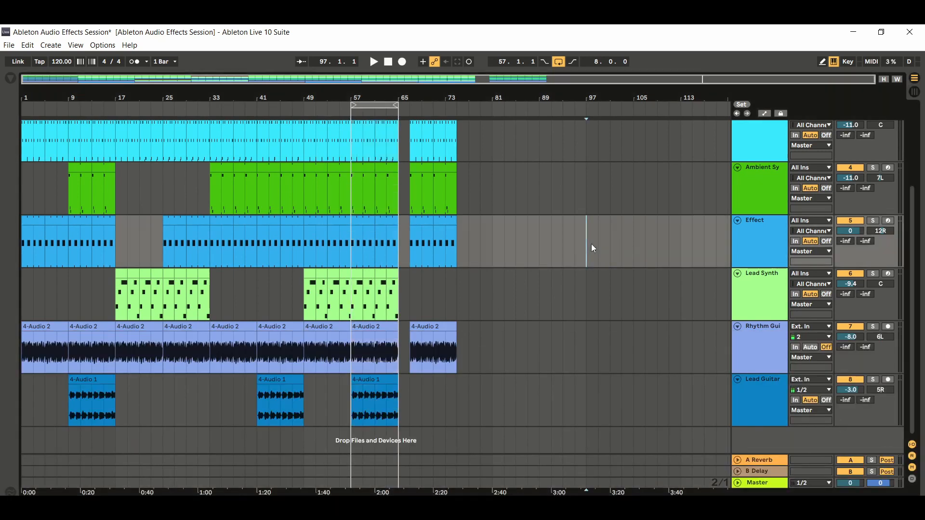
- Show the browser and add the EQ Eight audio effect to the Rhythm Guitar track
left_click(10, 78)
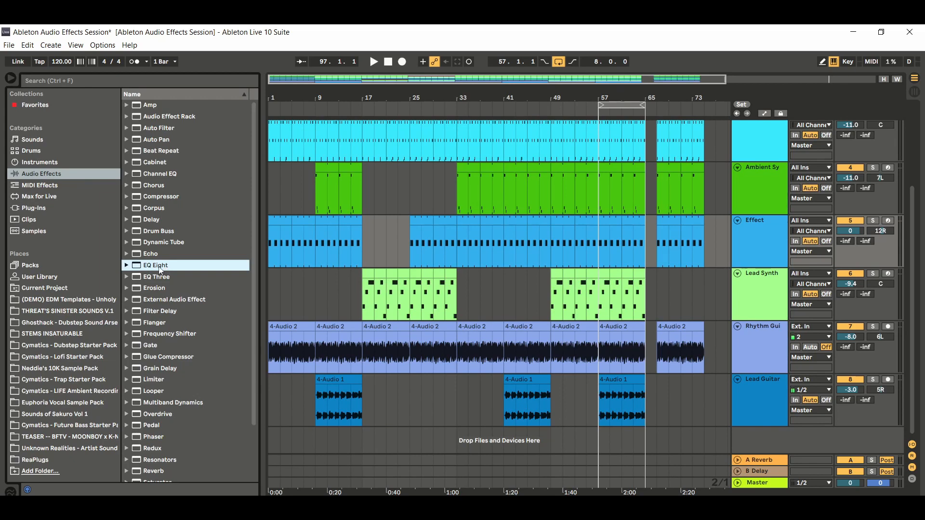
left_click_drag(162, 269, 661, 321)
left_click_drag(754, 342, 766, 304)
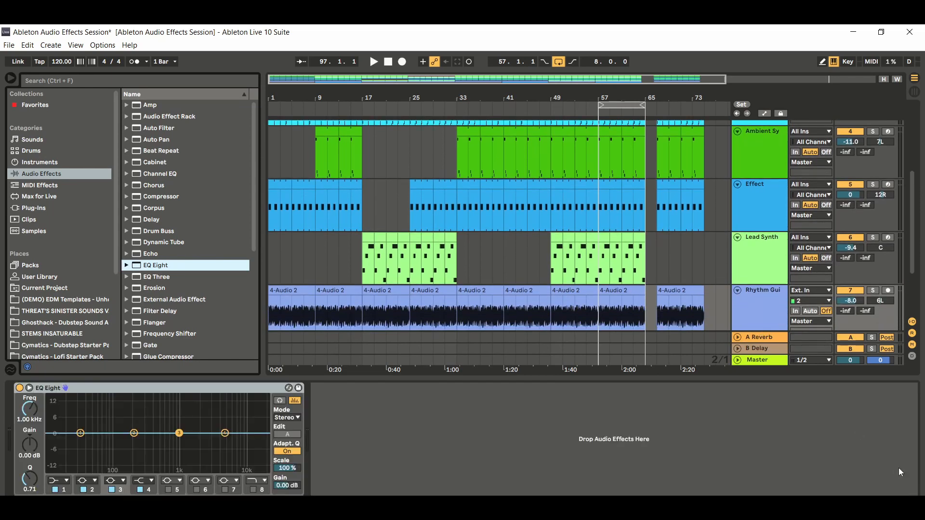
left_click(179, 393)
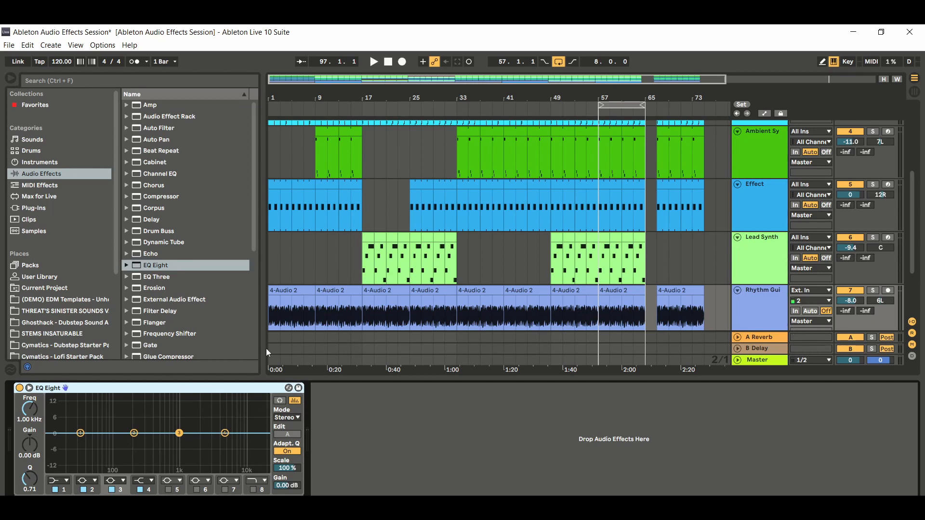
- Look at the EQ Eight preset folders, then inspect the four active bands of the Rhythm Guitar's EQ one by one
left_click(125, 265)
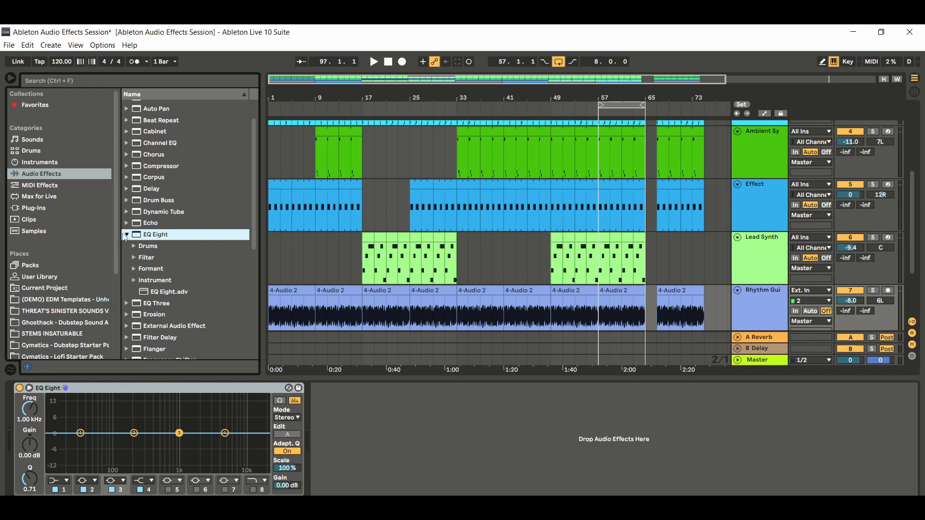
left_click(159, 238)
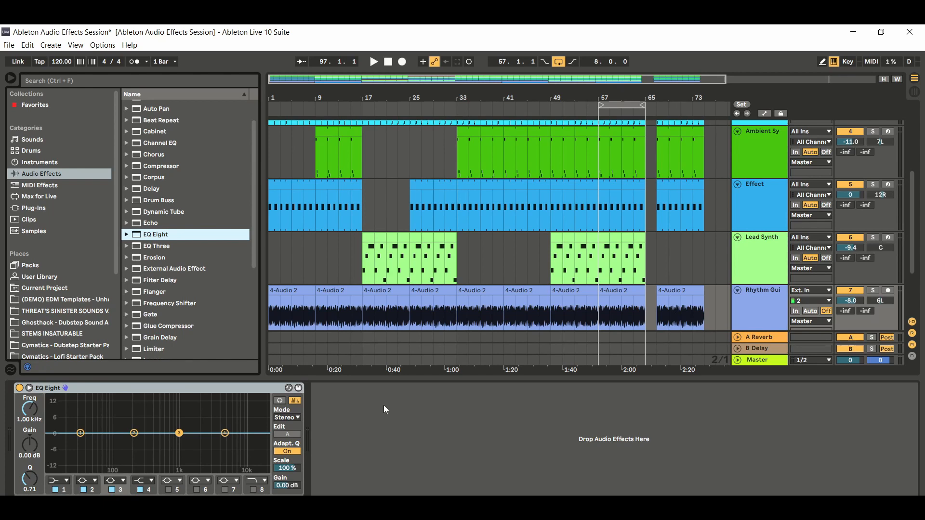
left_click(80, 434)
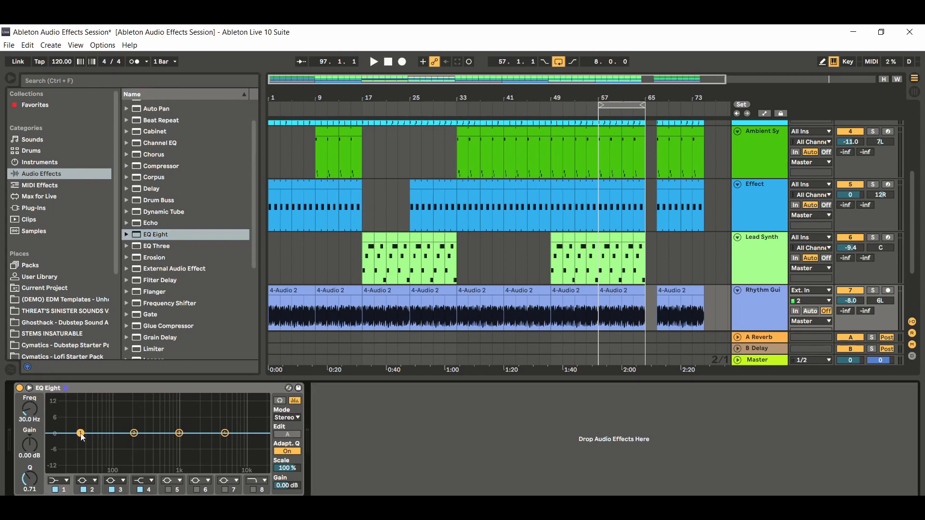
left_click(134, 433)
left_click(180, 433)
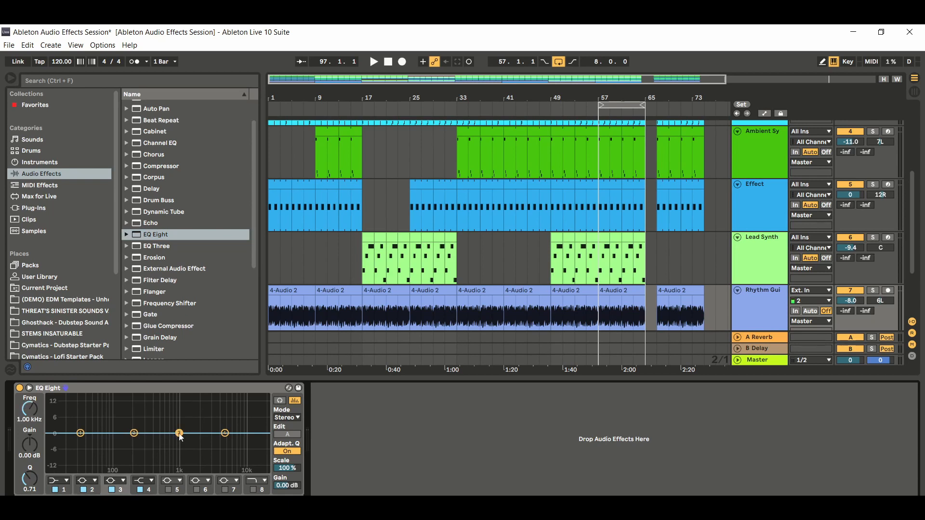
left_click(225, 433)
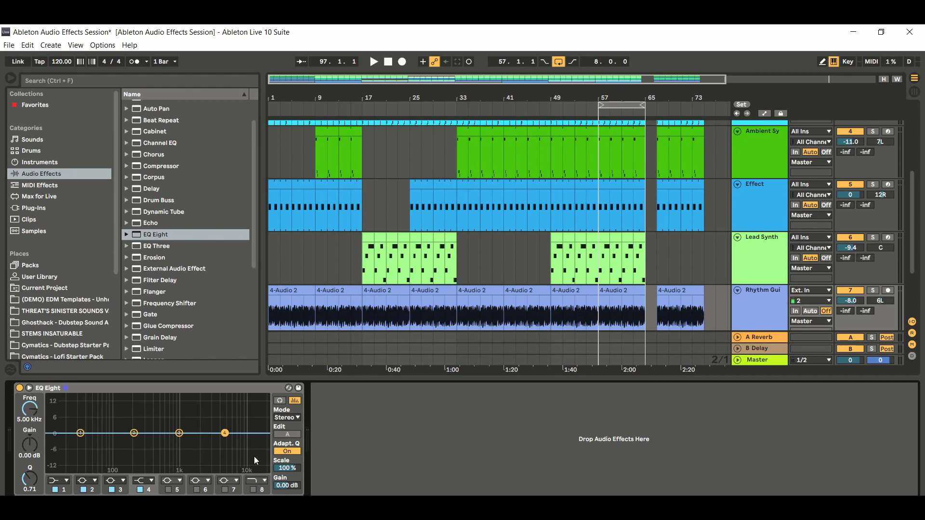
left_click(195, 393)
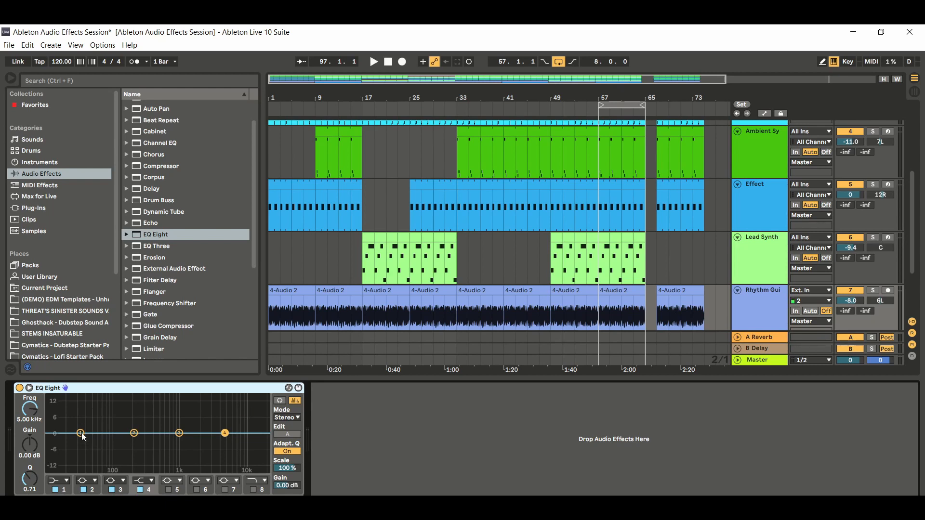
- Sweep EQ Eight band 1 up to about 12.4 kHz and back to about 26 Hz, and move band 4 to about 8.8 kHz
left_click_drag(81, 434, 250, 432)
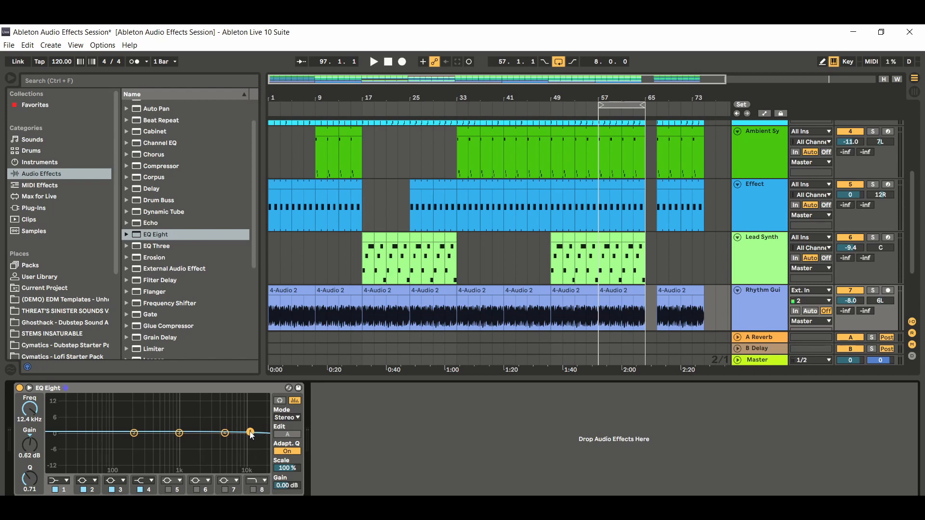
left_click_drag(251, 436, 76, 434)
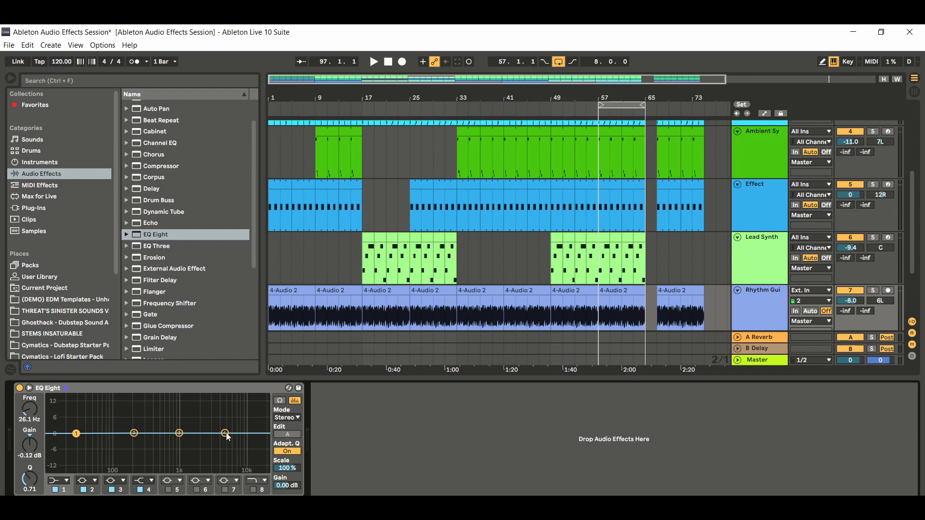
left_click_drag(227, 434, 241, 433)
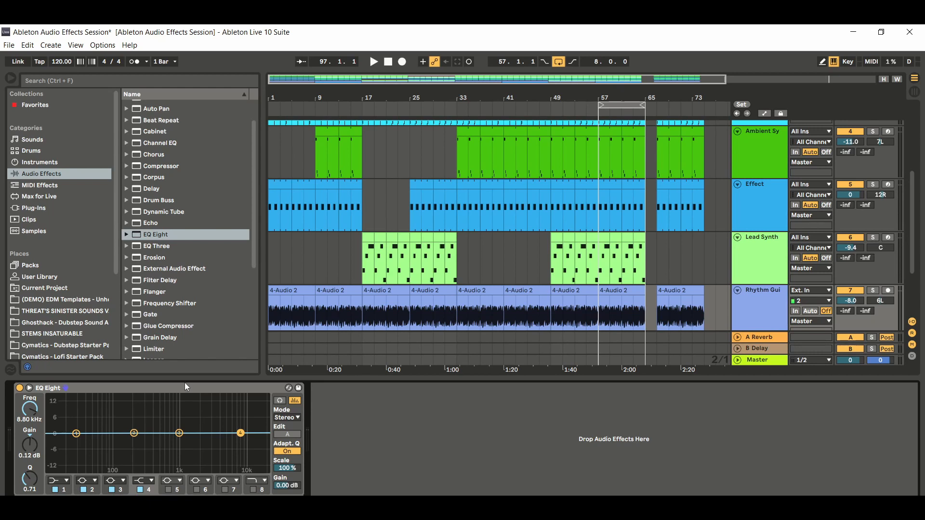
- Look at the track levels in the Session View mixer and return to the Arrangement View
left_click(915, 94)
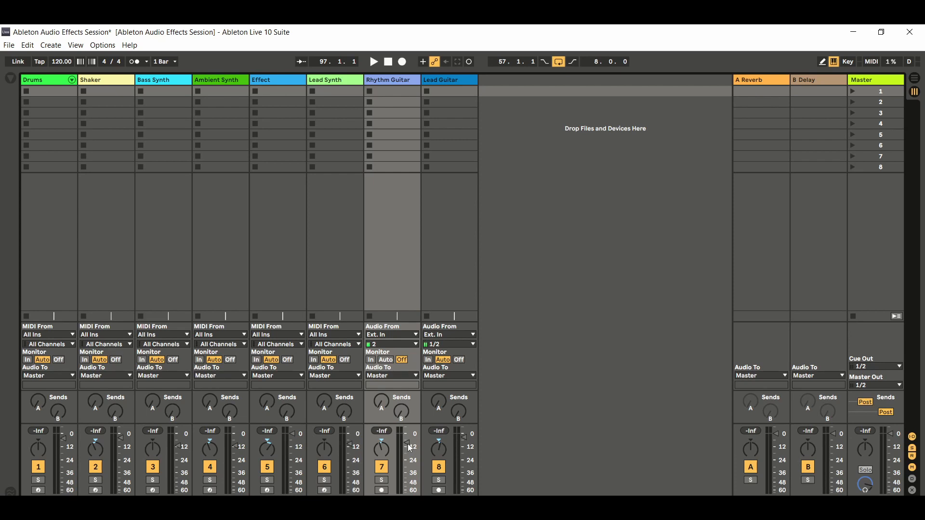
key("Tab")
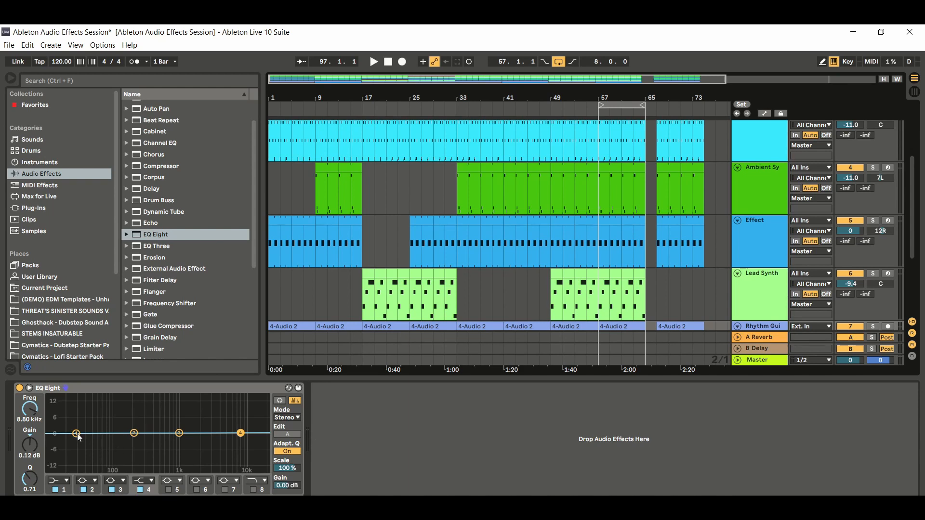
- Move EQ Eight band 1 to about 27.8 Hz and -0.37 dB, and toggle the EQ's analyzer off and back on
mouse_move(77, 436)
left_mouse_down()
mouse_move(79, 401)
mouse_move(78, 434)
left_mouse_up()
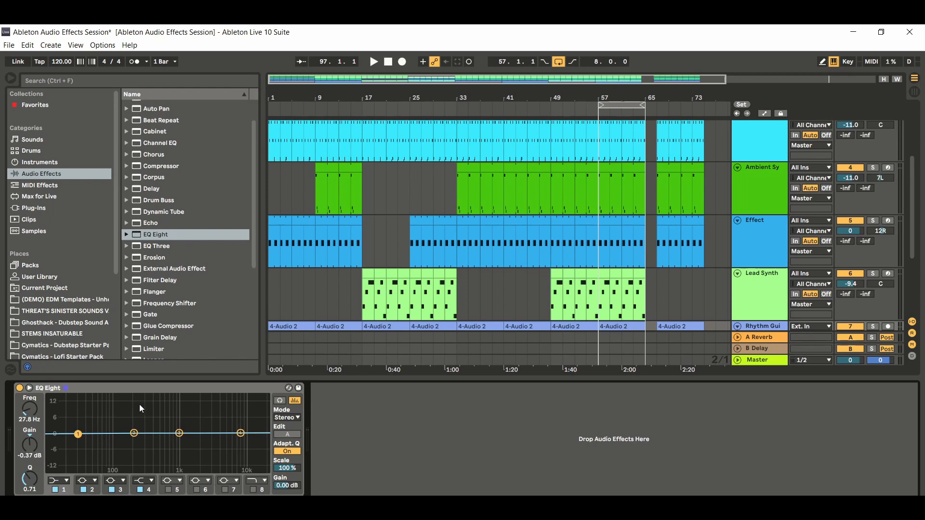
left_click(295, 401)
left_click(295, 403)
- Compare the Master track's Spectrum device with the Rhythm Guitar's EQ Eight by switching between their device chains
left_click(761, 364)
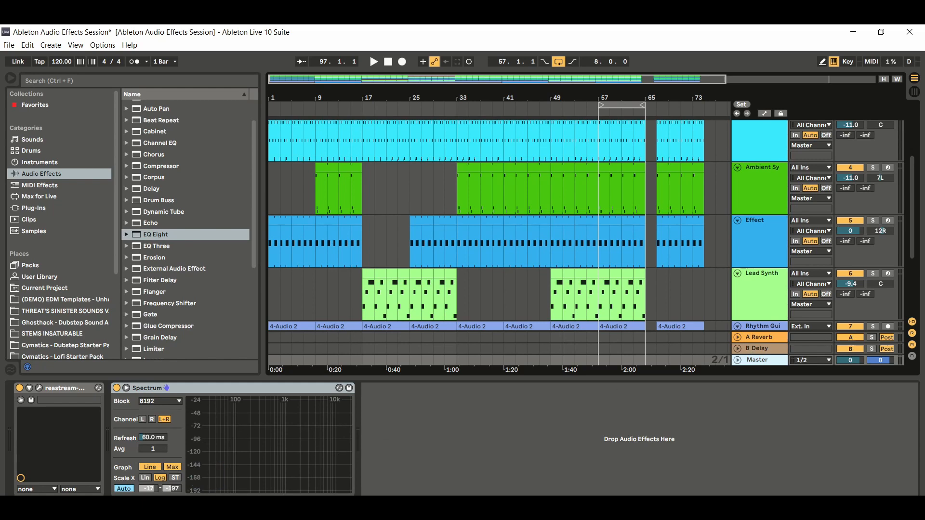
left_click(914, 504)
double_click(762, 354)
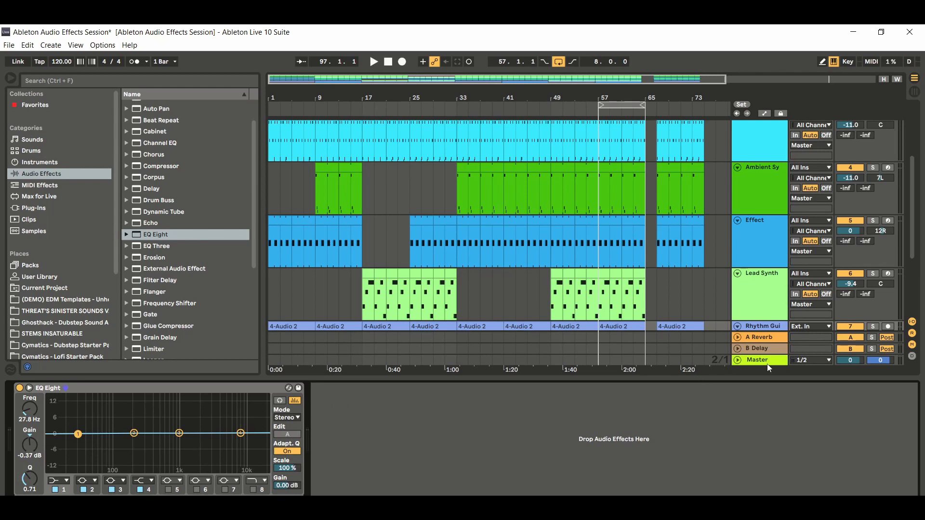
left_click(772, 361)
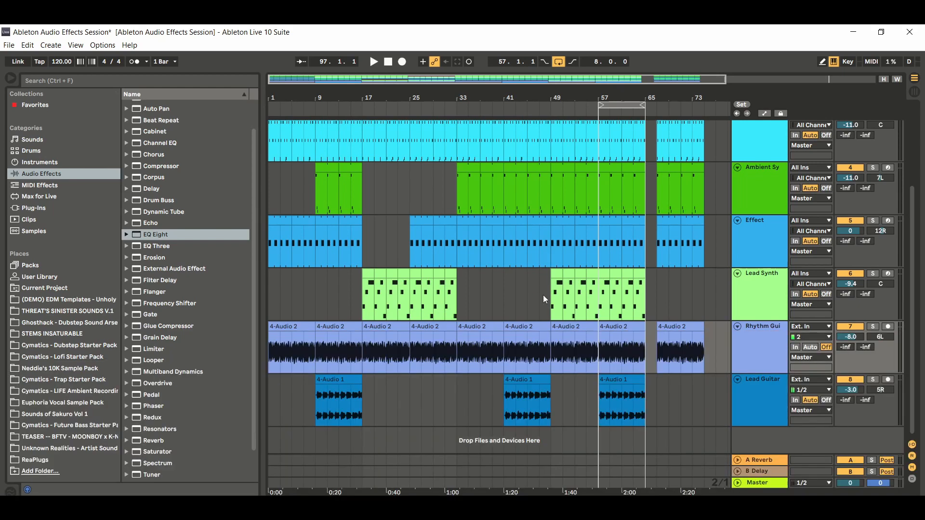
- Play the loop starting at bar 57 and examine the mix in the Master track's Spectrum
left_click(622, 105)
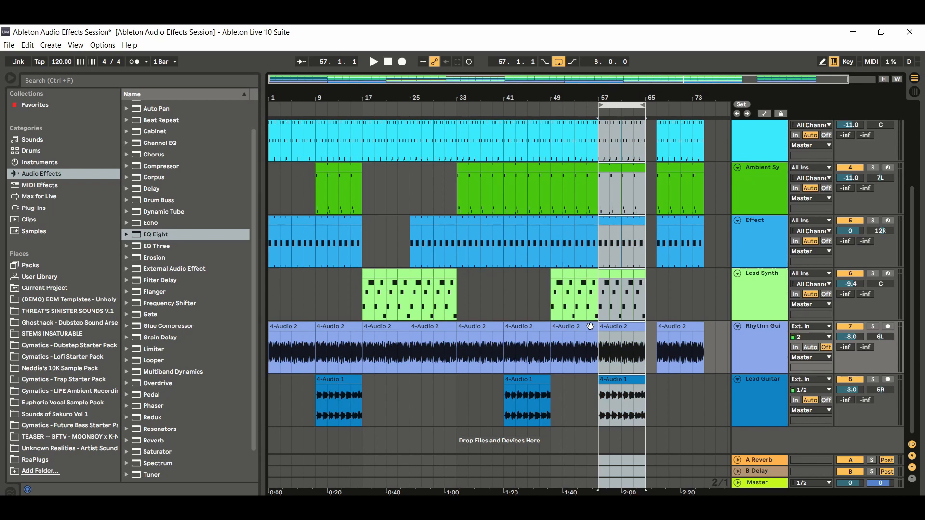
left_click(375, 62)
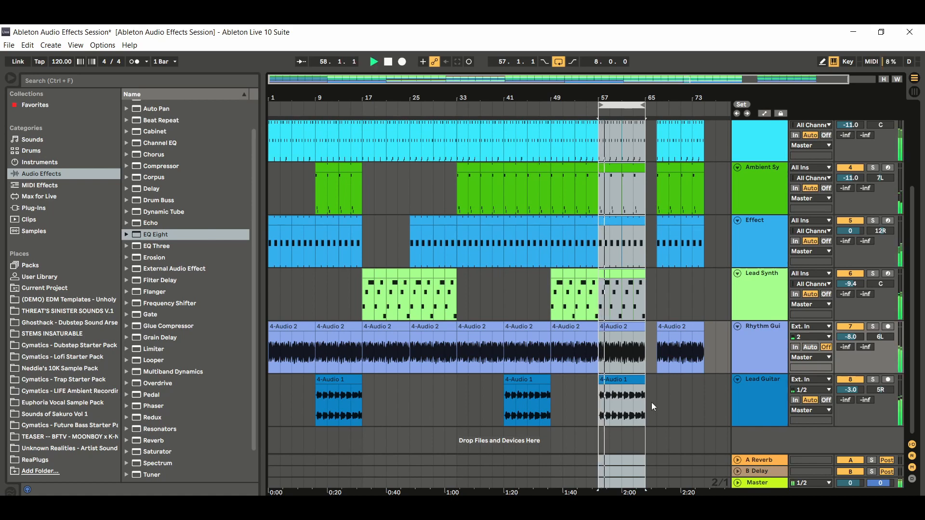
double_click(773, 485)
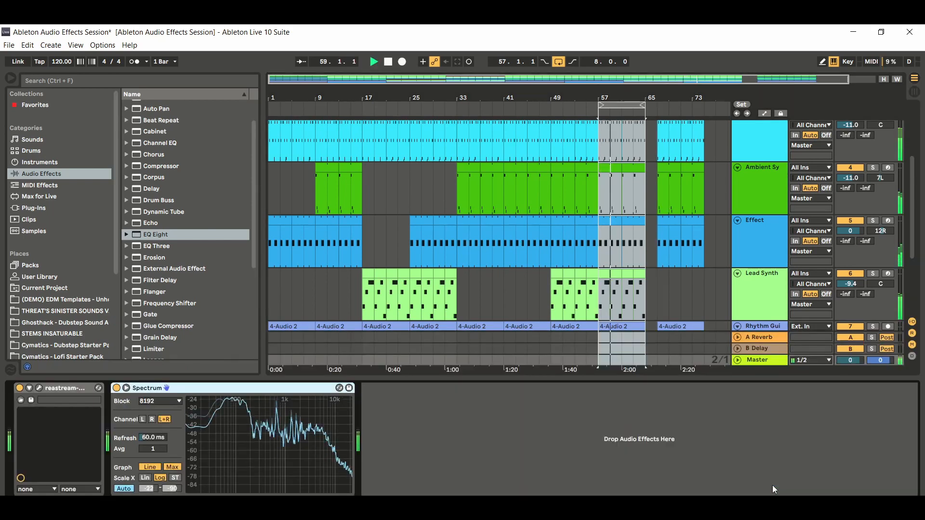
- Play the loop again and examine the low and mid frequencies in the Master track's Spectrum, stopping playback after each pass
mouse_move(320, 482)
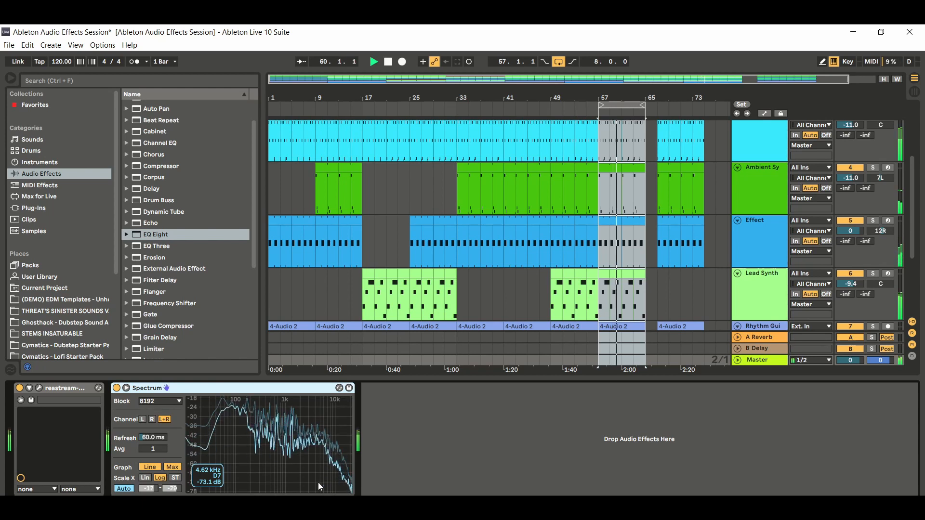
left_click(388, 62)
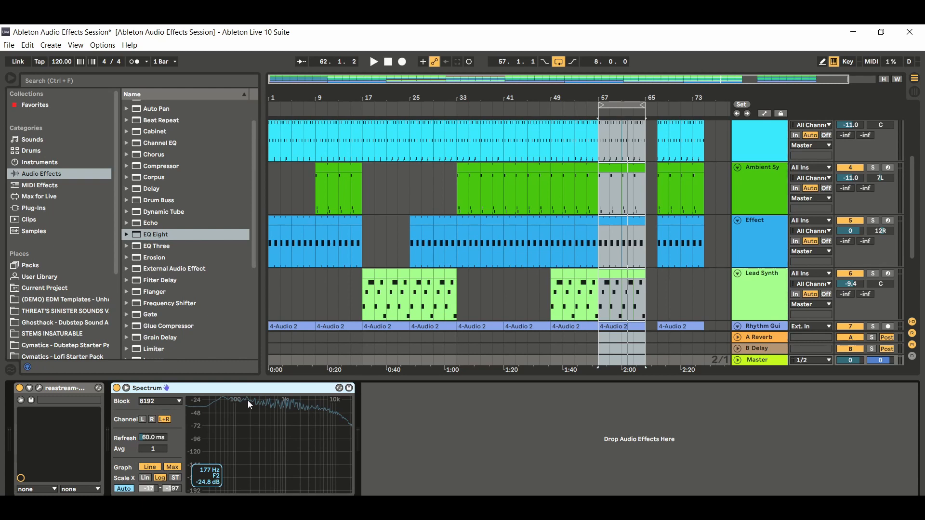
left_click(373, 63)
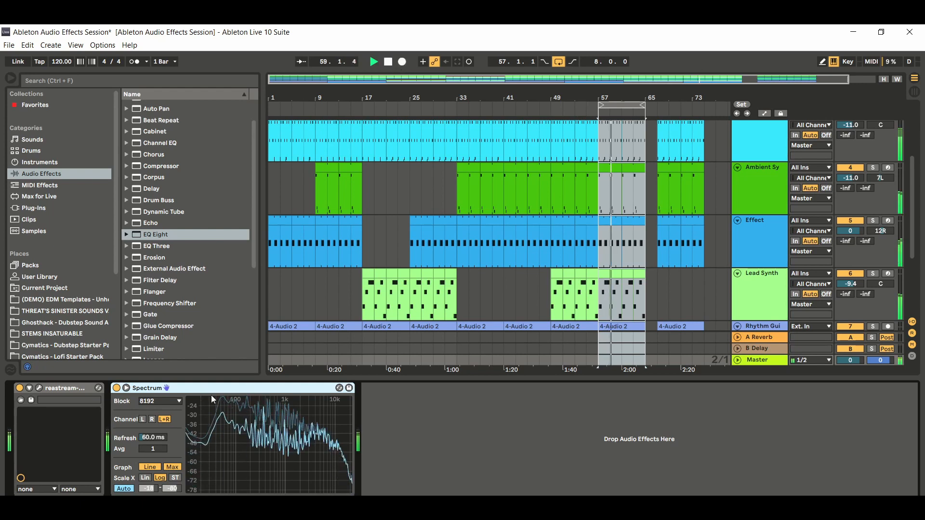
left_click(388, 63)
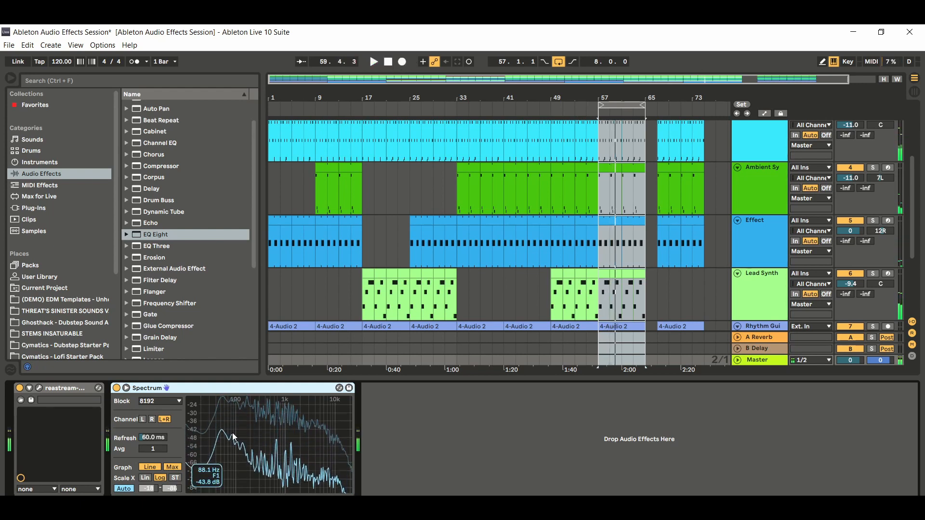
- Return to the Rhythm Guitar's EQ Eight and play the loop to examine the guitar's frequencies in its analyzer, stopping playback at the end
key("ctrl+alt+l")
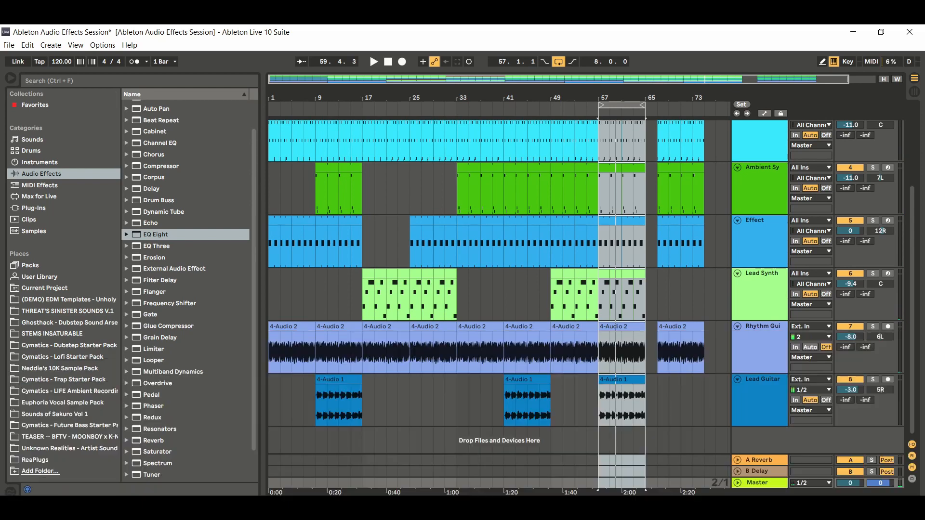
key("ctrl+alt+l")
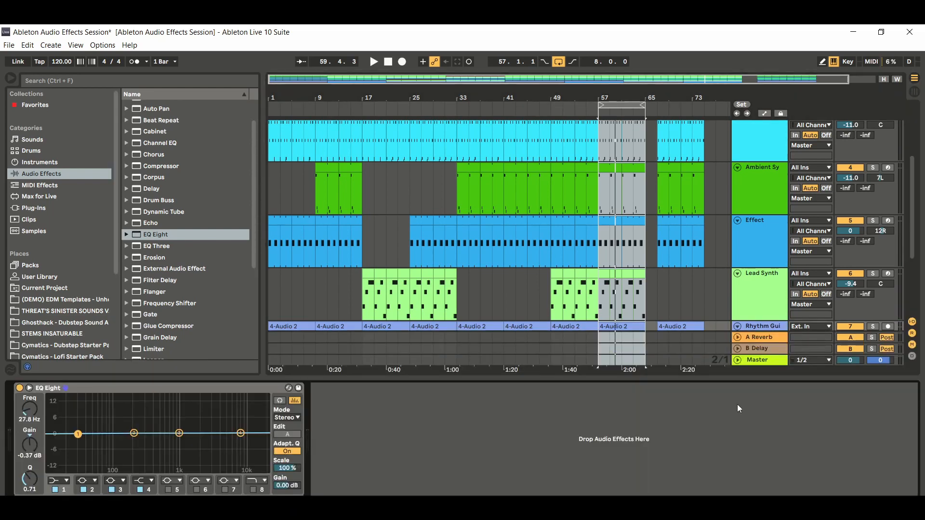
key("ctrl+alt+l")
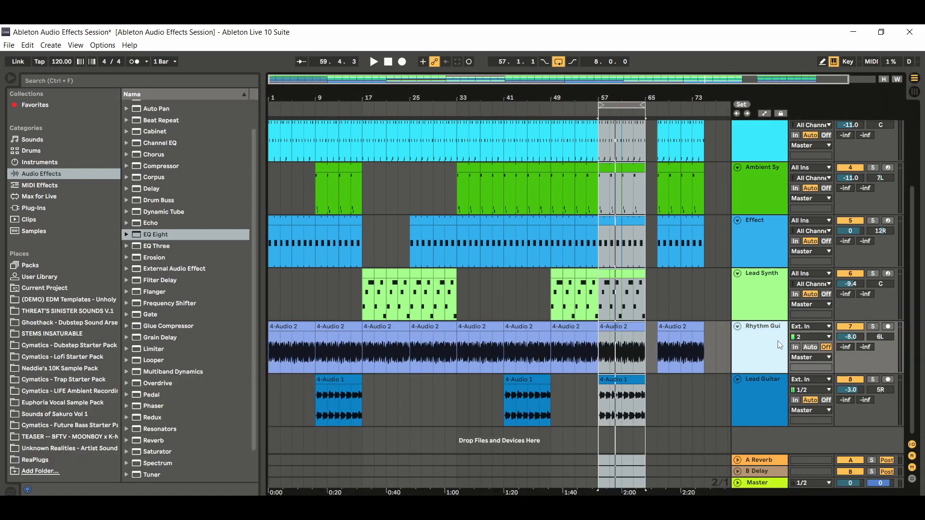
key("ctrl+alt+l")
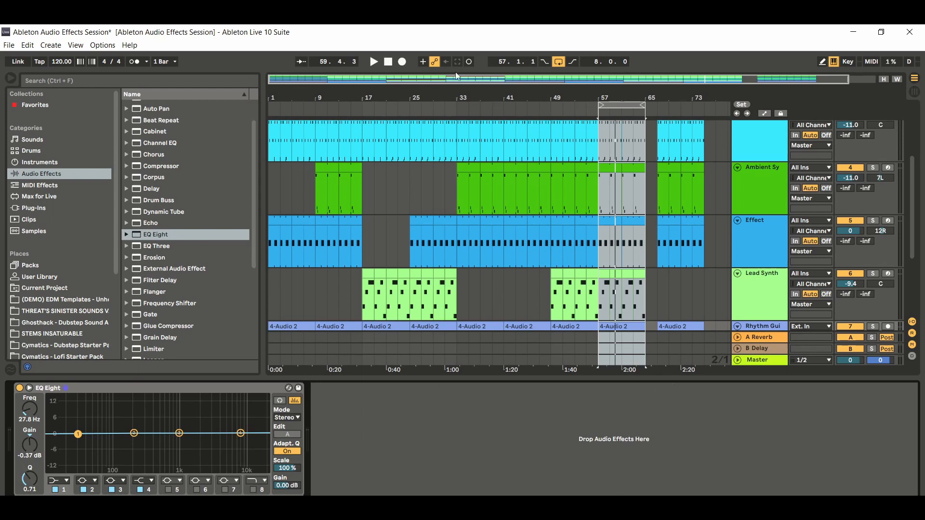
left_click(374, 62)
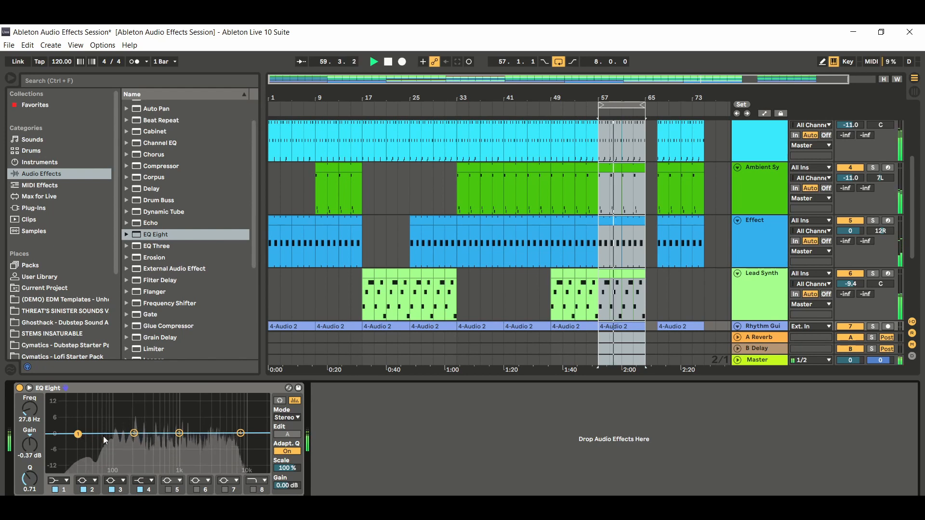
left_click(388, 62)
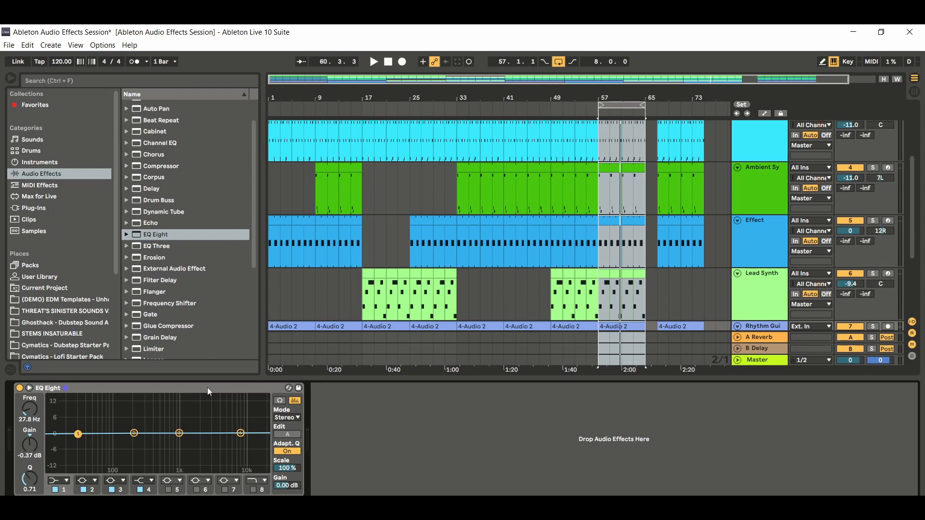
- Move EQ Eight band 1 to about 26.7 Hz and -0.62 dB, and switch on bands 5 to 8
mouse_move(83, 433)
left_mouse_down()
mouse_move(85, 398)
mouse_move(83, 438)
mouse_move(135, 434)
mouse_move(81, 435)
left_mouse_up()
mouse_move(80, 435)
left_mouse_down()
mouse_move(90, 424)
mouse_move(76, 435)
left_mouse_up()
left_click(169, 490)
left_click(197, 490)
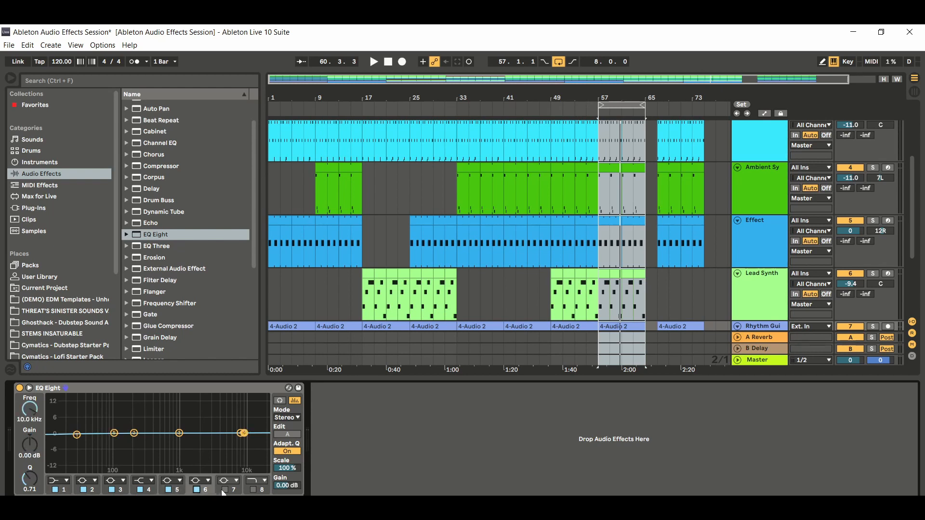
left_click(225, 490)
left_click(253, 490)
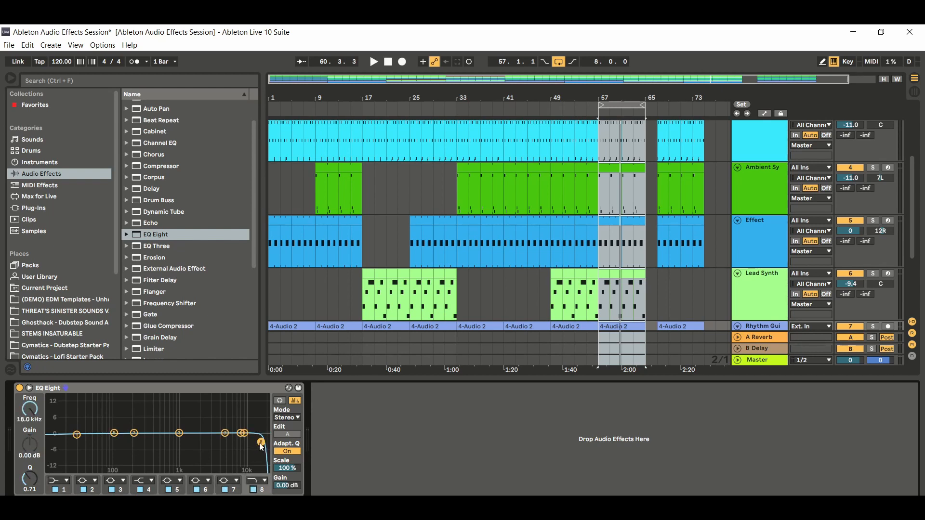
- Set band 8's filter type to bell, and switch bands 5 to 8 off
left_click(264, 481)
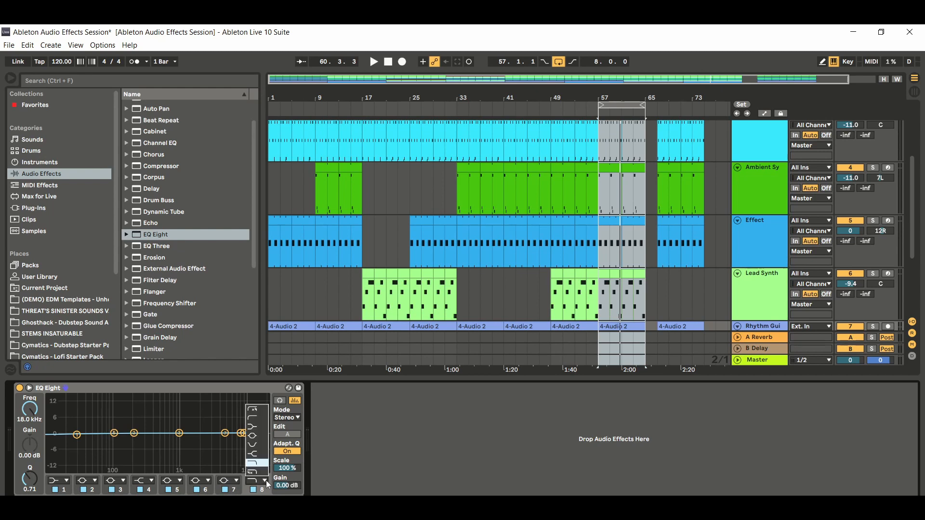
left_click(257, 438)
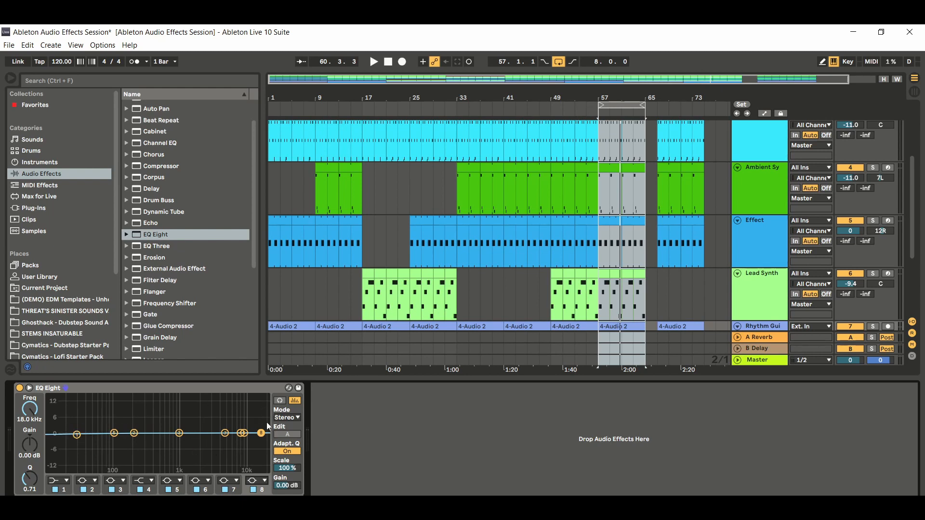
left_click(254, 490)
left_click(225, 490)
left_click(197, 490)
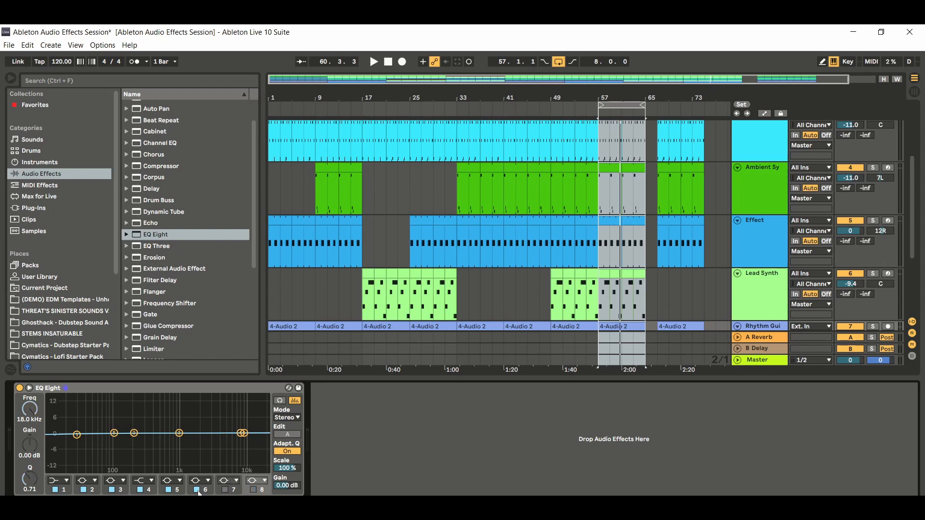
left_click(168, 490)
- Move band 2 to about 190 Hz and -0.37 dB, and nudge band 3 to about 1.07 kHz
left_click_drag(129, 433, 120, 434)
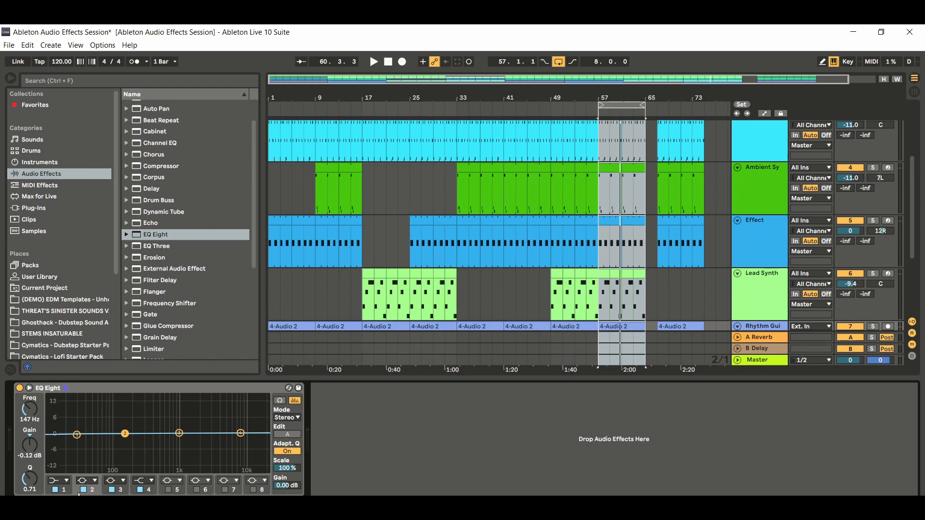
left_click_drag(179, 433, 180, 433)
mouse_move(125, 434)
left_mouse_down()
mouse_move(128, 407)
mouse_move(129, 446)
mouse_move(133, 403)
mouse_move(132, 461)
mouse_move(134, 403)
mouse_move(132, 434)
left_mouse_up()
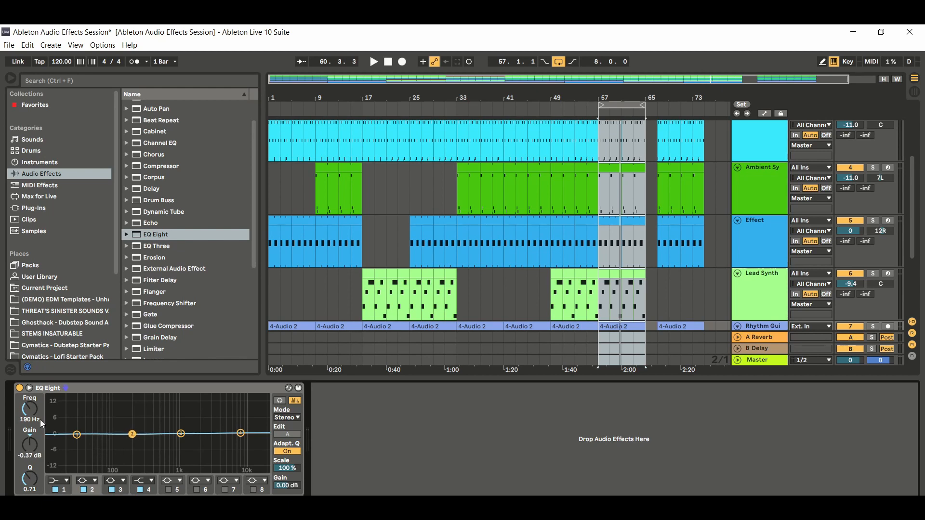
- Move band 1 to about 40.7 Hz with a gain of about -0.48 dB
left_click(76, 434)
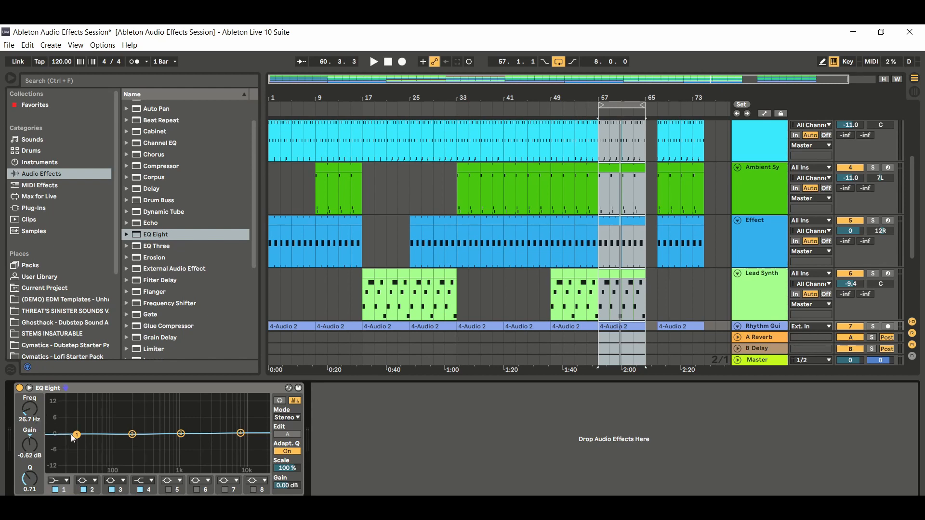
mouse_move(73, 438)
left_mouse_down()
mouse_move(89, 434)
mouse_move(63, 435)
mouse_move(253, 434)
mouse_move(53, 435)
mouse_move(89, 435)
left_mouse_up()
mouse_move(30, 445)
left_mouse_down()
mouse_move(30, 406)
mouse_move(30, 468)
mouse_move(30, 444)
left_mouse_up()
- Boost band 2 to about 14.3 dB at 220 Hz
left_click(132, 434)
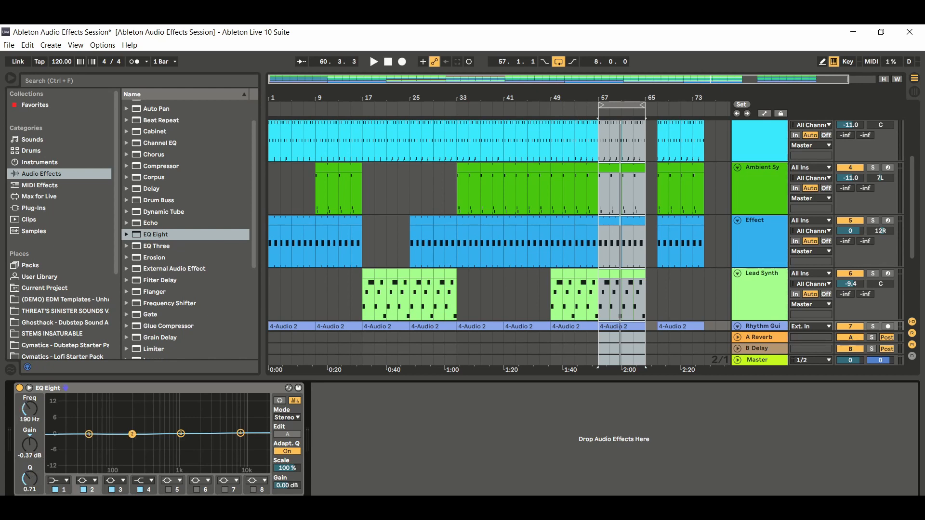
left_click_drag(132, 434, 134, 434)
left_click_drag(138, 433, 136, 400)
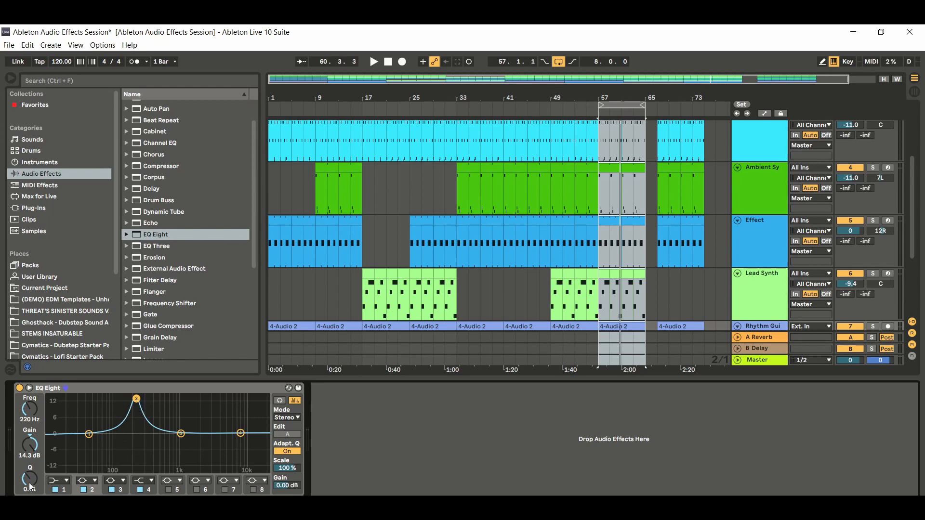
- Widen band 2 by lowering its Q to about 0.28, and bring its gain to -0.37 dB
left_click_drag(29, 480, 29, 502)
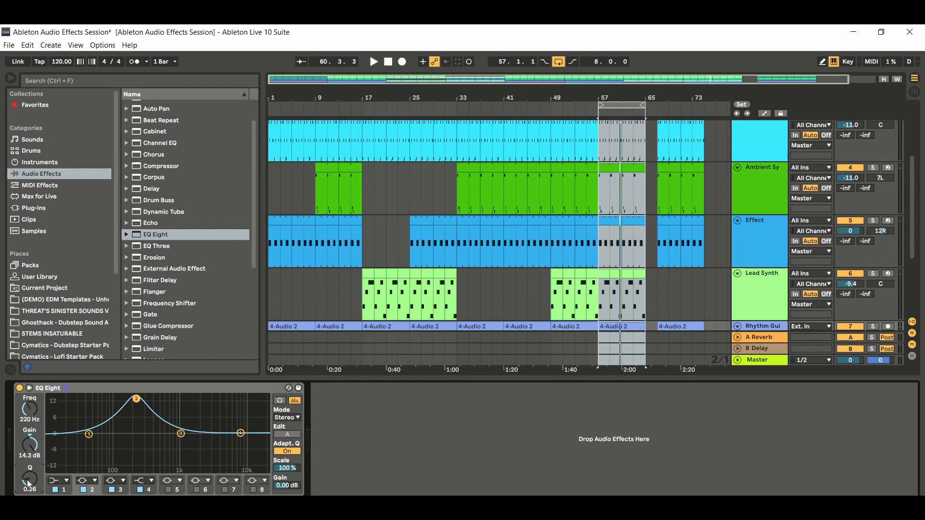
mouse_move(30, 481)
left_mouse_down()
mouse_move(30, 470)
mouse_move(30, 483)
left_mouse_up()
left_click_drag(140, 401, 137, 435)
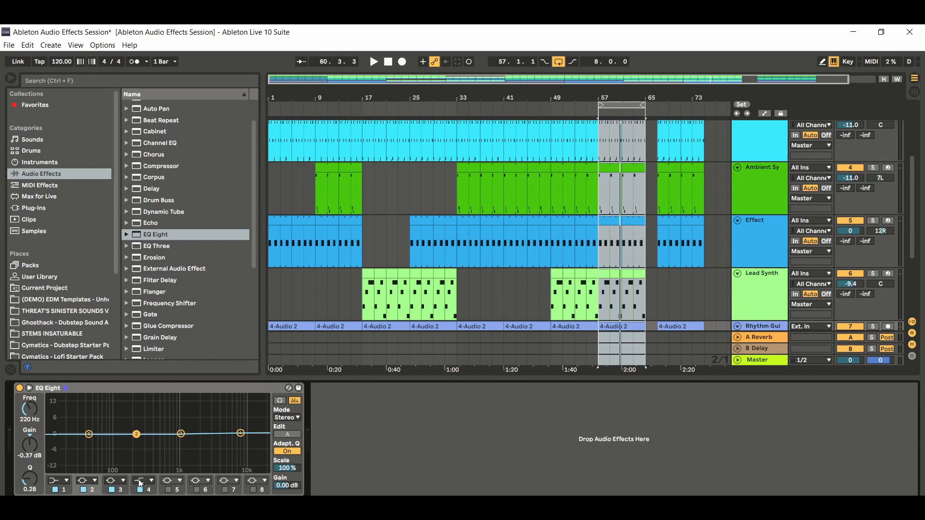
- Try band 1's low shelf with a boost of about 8.8 dB at 141 Hz, and bring it down to about 41.7 Hz and -0.12 dB
left_click(67, 479)
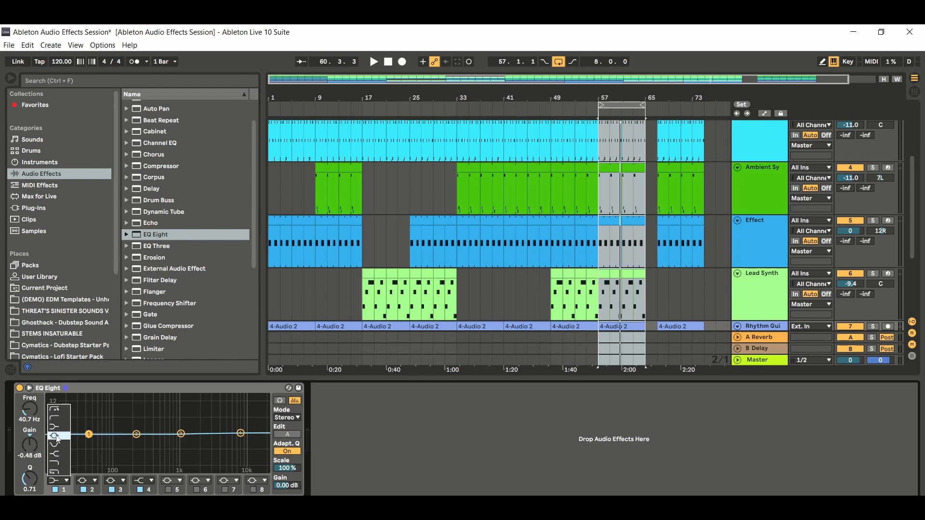
left_click(57, 438)
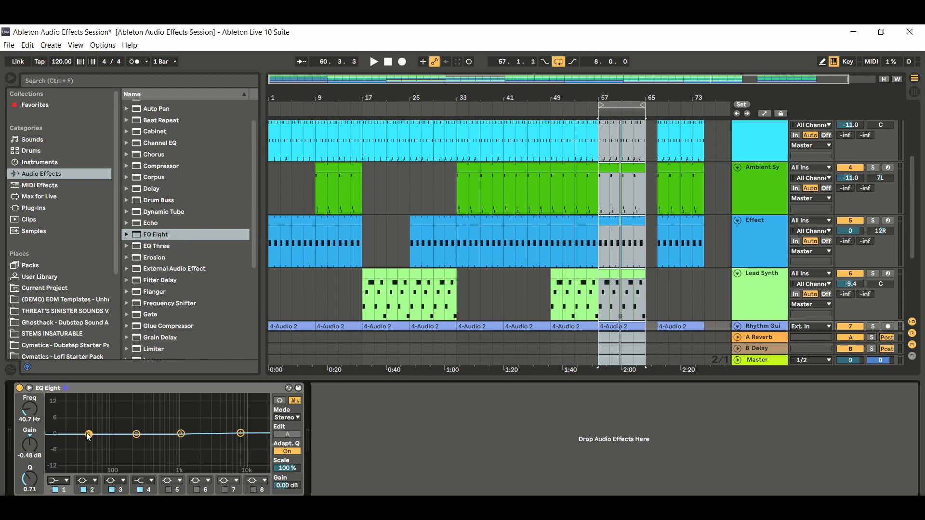
left_click_drag(88, 437, 90, 439)
left_click_drag(88, 435, 124, 412)
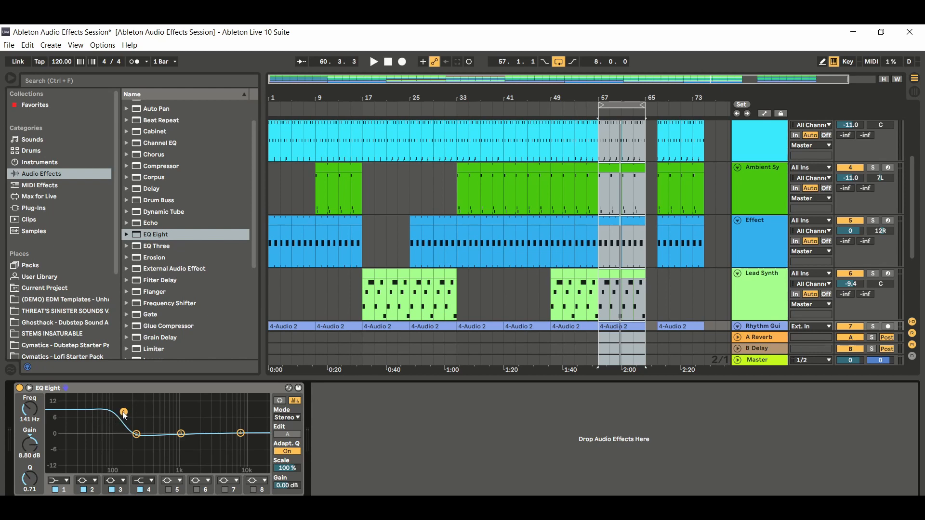
left_click_drag(124, 416, 89, 433)
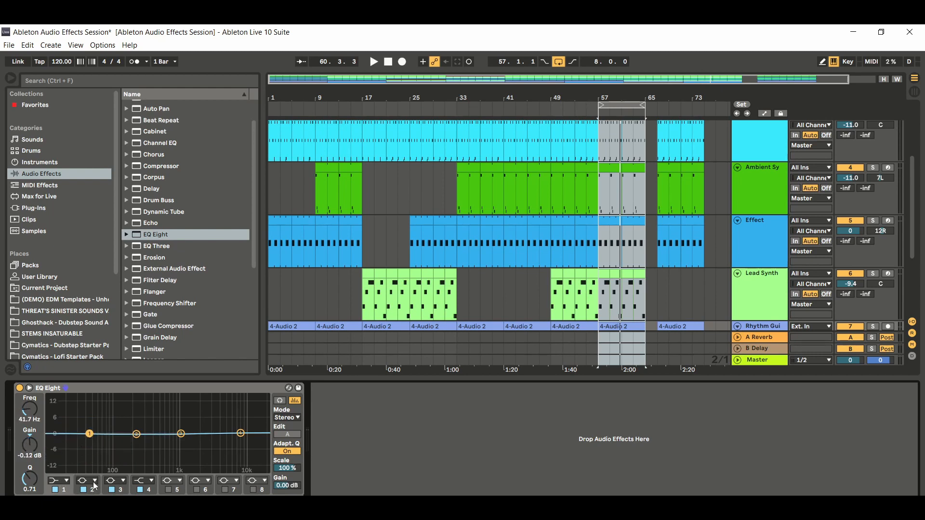
- Try band 4 as a high shelf, boosting about 9.05 dB at 1.11 kHz and cutting to about -10.5 dB at 1.04 kHz
left_click(241, 434)
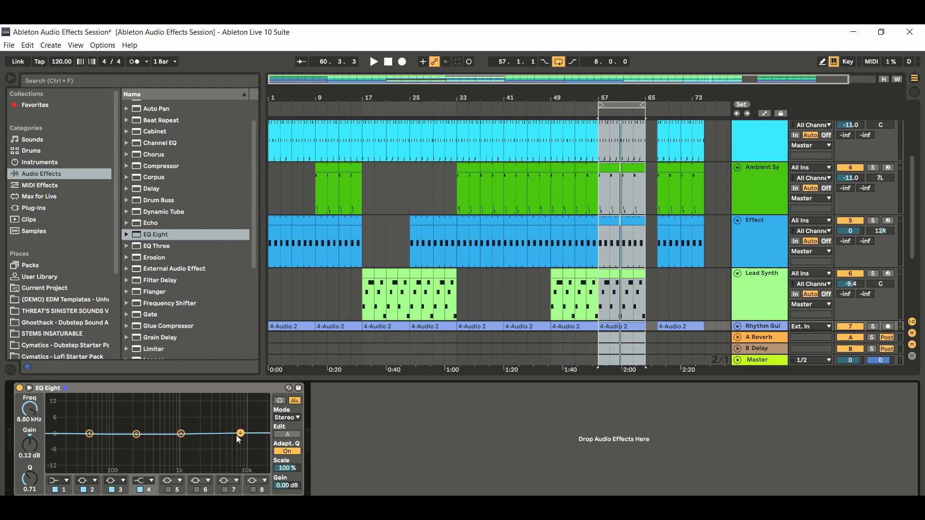
left_click(153, 481)
left_click(140, 454)
left_click_drag(241, 434, 198, 410)
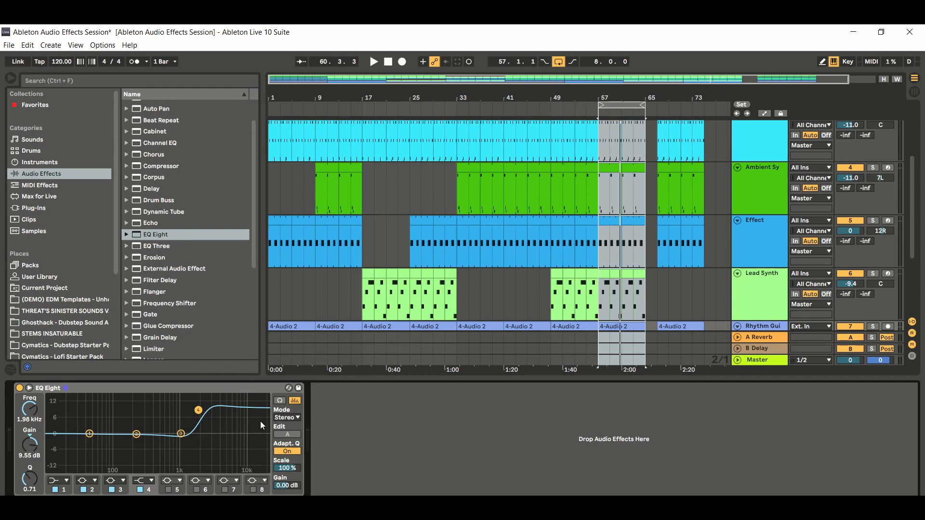
left_click_drag(202, 411, 200, 410)
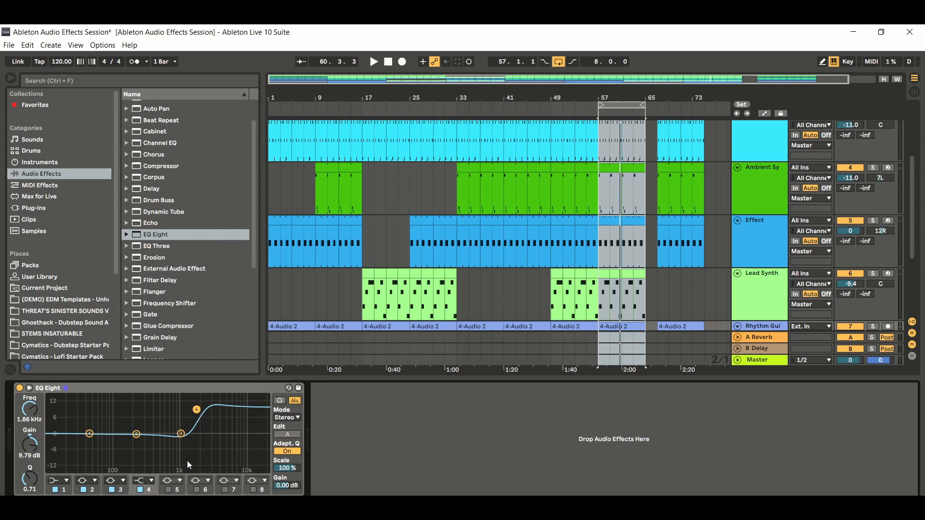
left_click_drag(196, 410, 183, 412)
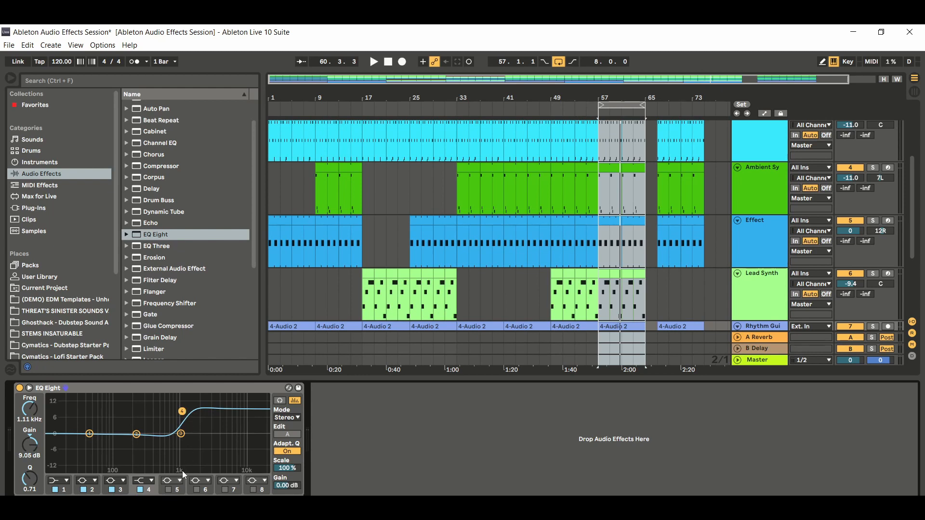
left_click_drag(182, 412, 180, 458)
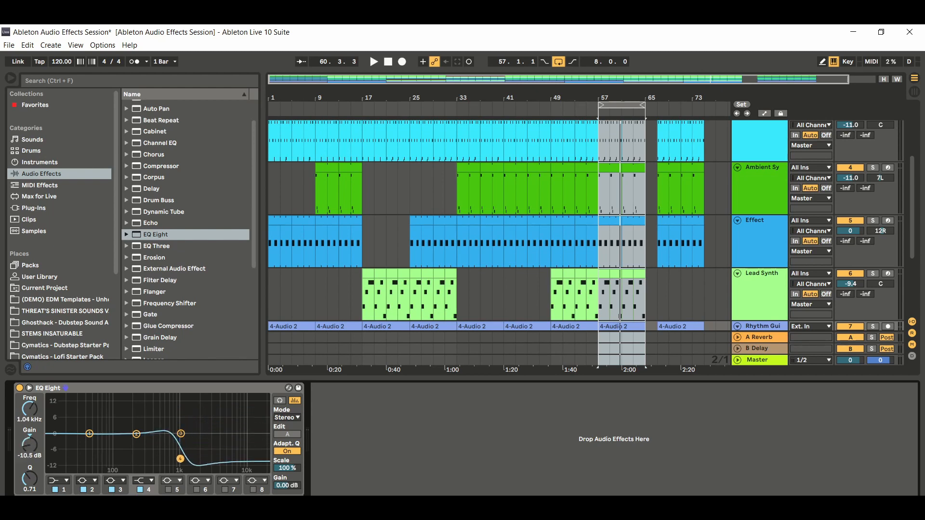
- Flatten band 4 to about 0.12 dB at 4.95 kHz, and select band 3
left_click_drag(181, 459, 247, 435)
left_click_drag(247, 428, 228, 433)
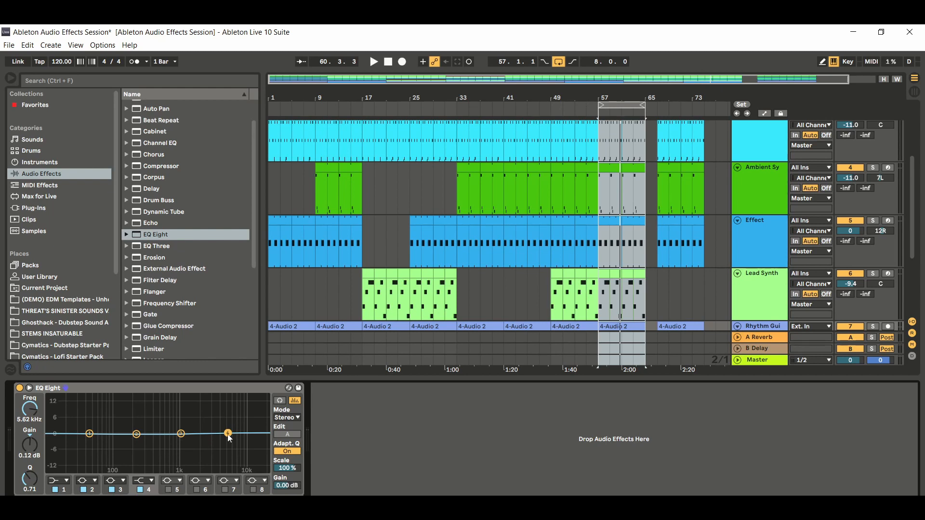
mouse_move(228, 433)
left_mouse_down()
mouse_move(215, 418)
mouse_move(216, 433)
left_mouse_up()
left_click(89, 434)
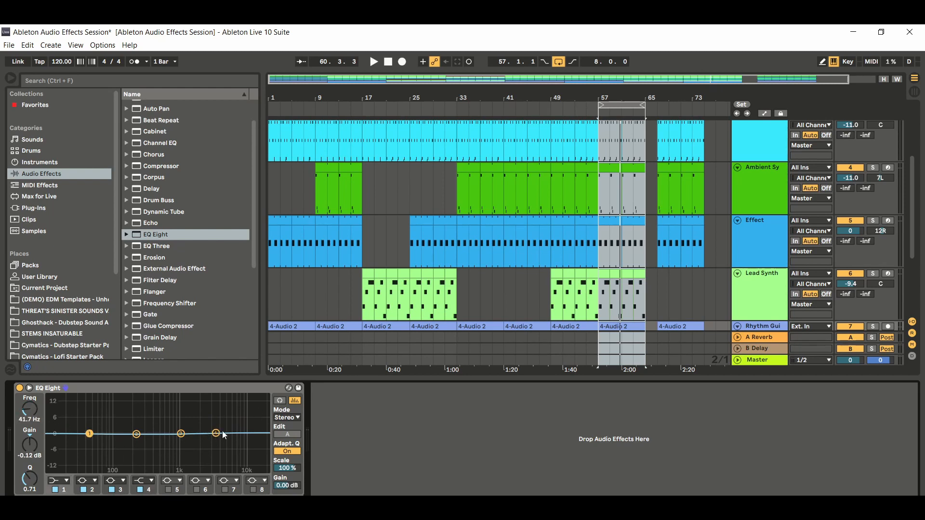
left_click_drag(216, 433, 224, 433)
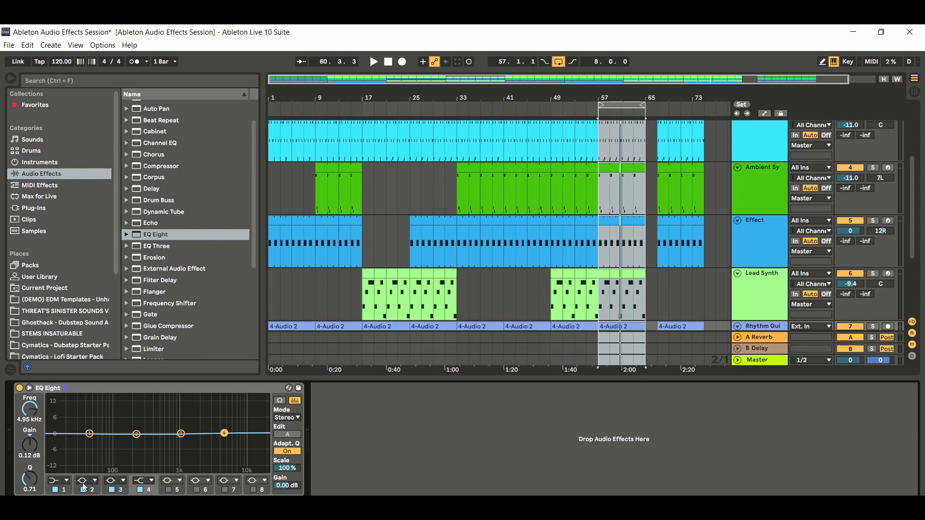
left_click(180, 435)
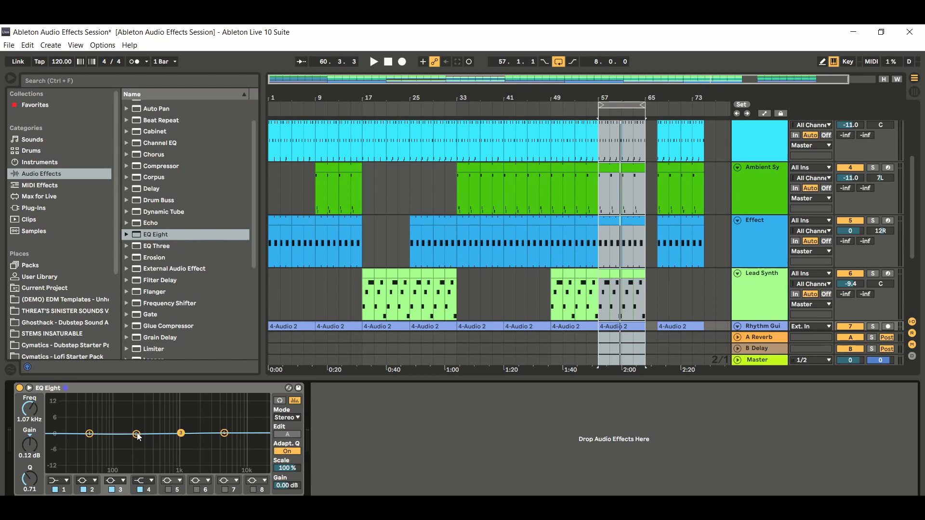
- Try band 2 with a 15 dB boost at 225 and 344 Hz, cut it to about -13.8 dB at 297 Hz, and flatten it
left_click_drag(136, 434, 137, 397)
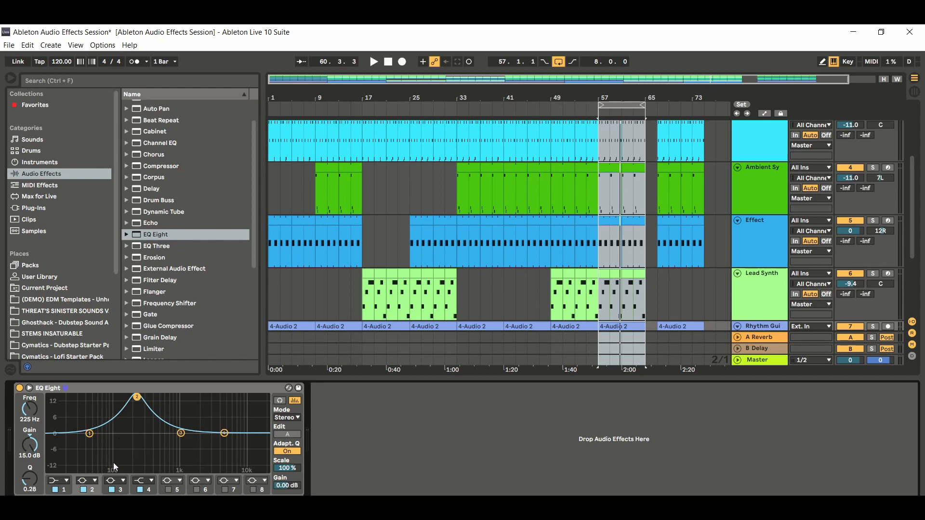
left_click_drag(137, 397, 149, 397)
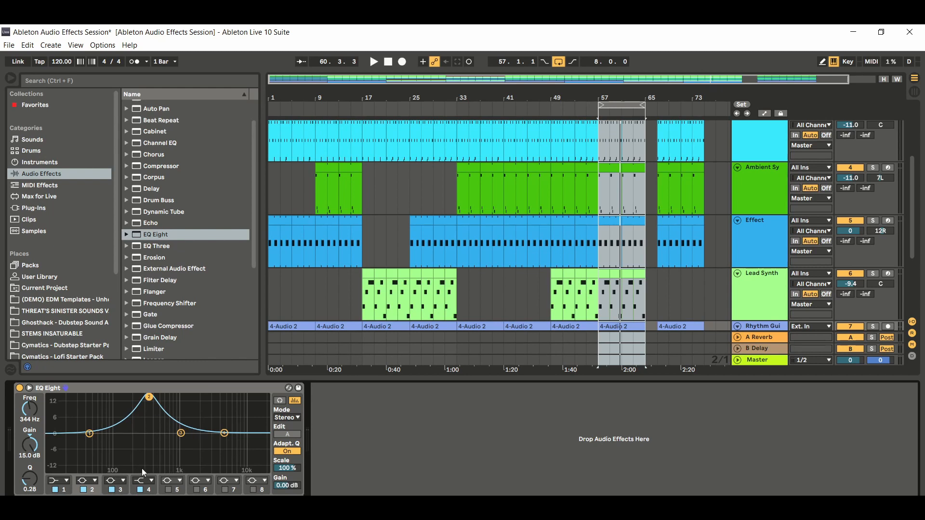
left_click_drag(149, 397, 145, 467)
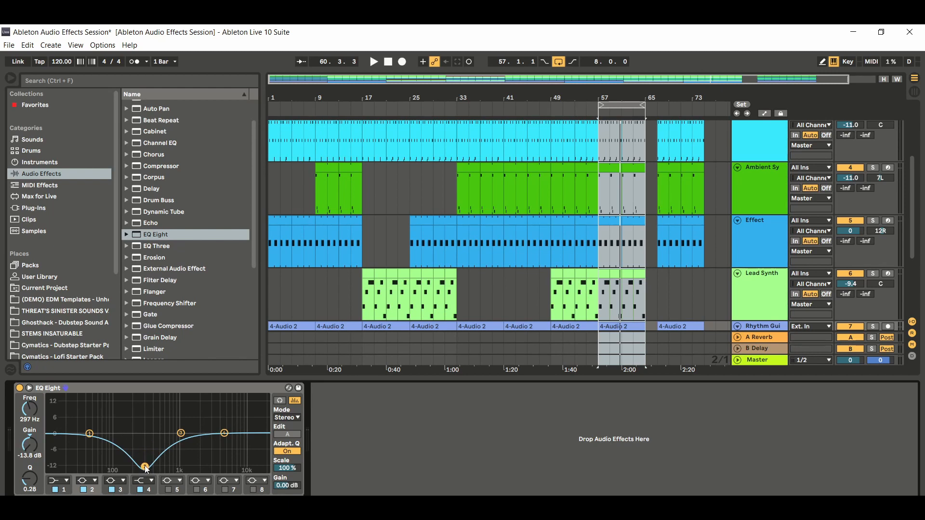
left_click_drag(145, 467, 146, 433)
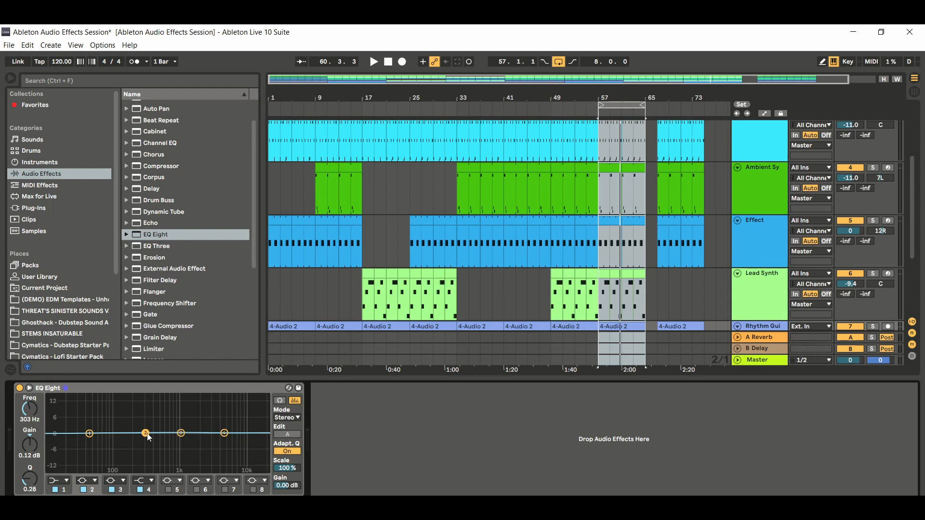
- Narrow band 2's Q to about 0.56 on a -13.8 dB cut at 290 Hz, and bring its gain back near 0 dB
left_click_drag(149, 437, 144, 467)
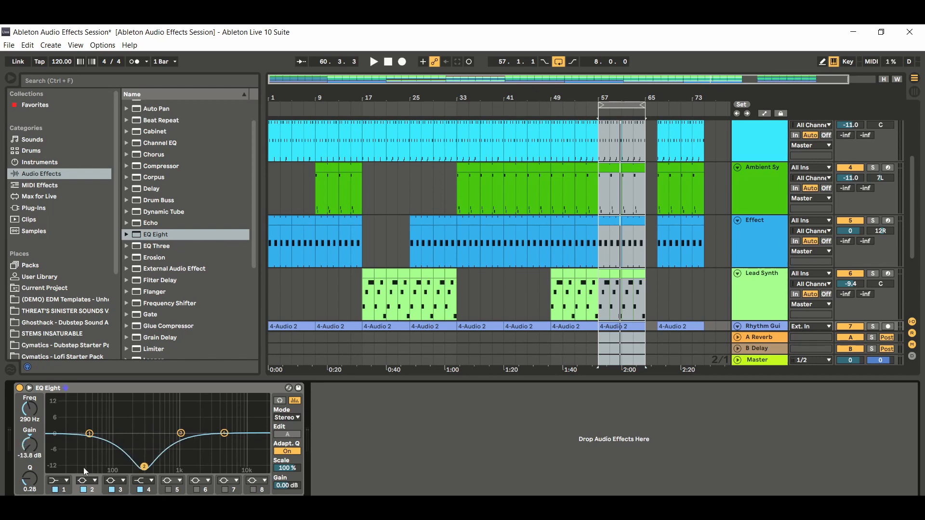
left_click_drag(27, 482, 27, 467)
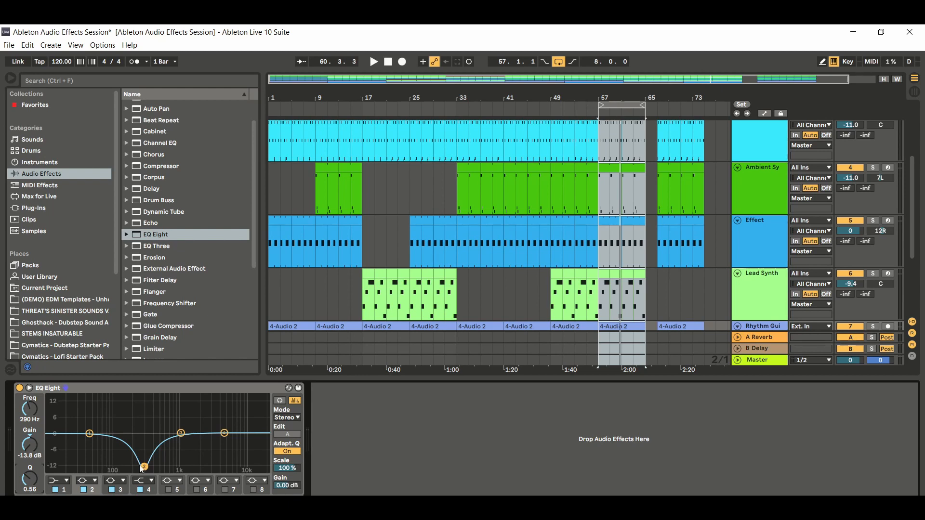
left_click_drag(144, 467, 141, 436)
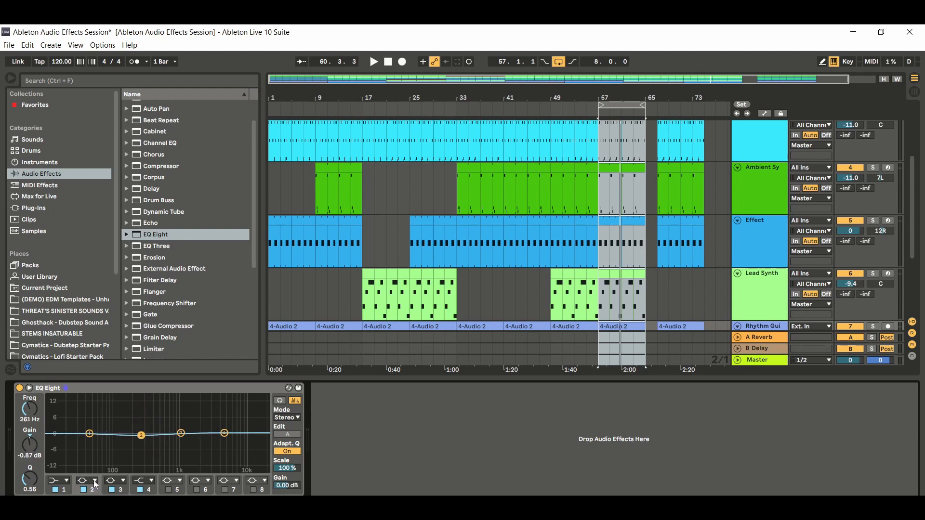
left_click_drag(141, 435, 137, 433)
- Compare the steep and the gentle low-cut filter types on band 1, and settle on the steeper x4 low cut
left_click(67, 482)
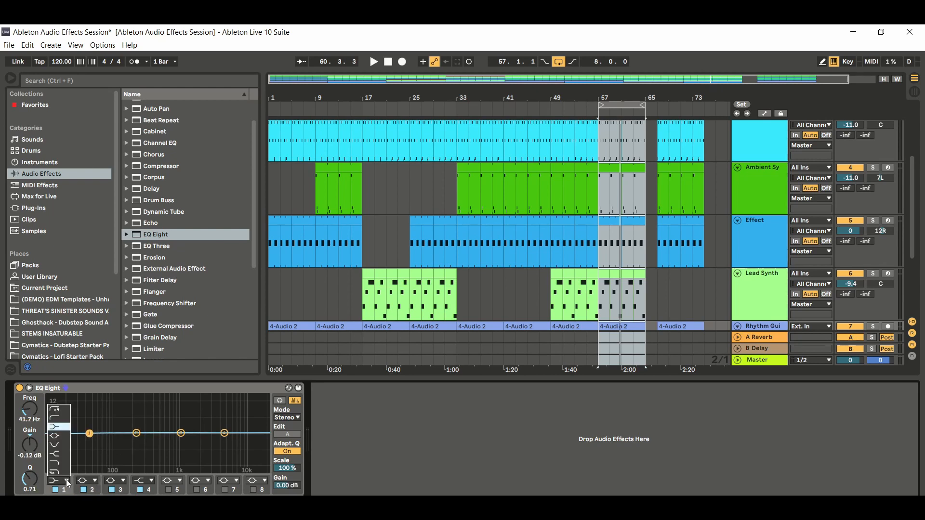
left_click(60, 411)
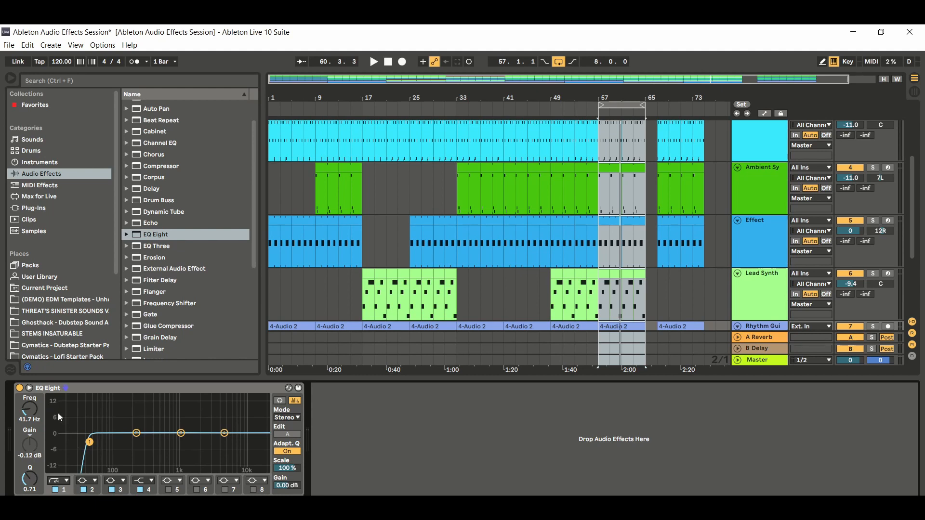
left_click(67, 482)
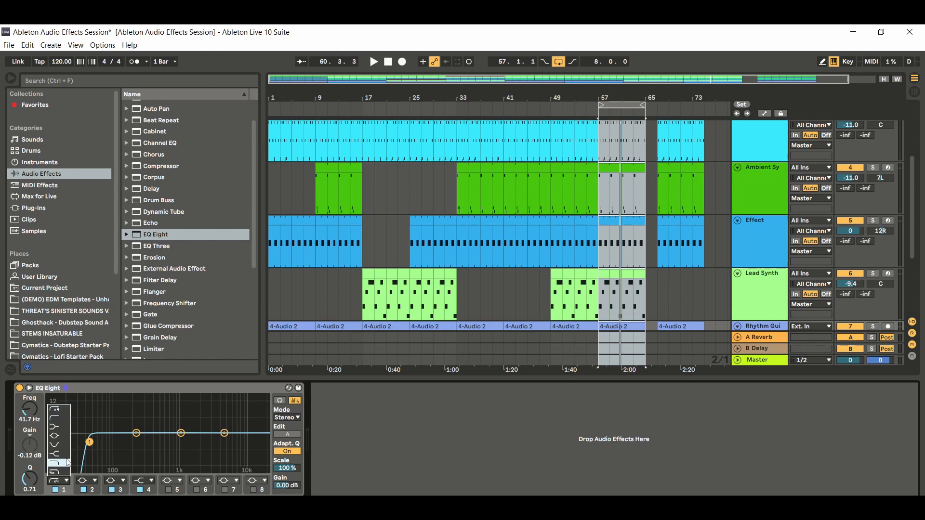
left_click(60, 420)
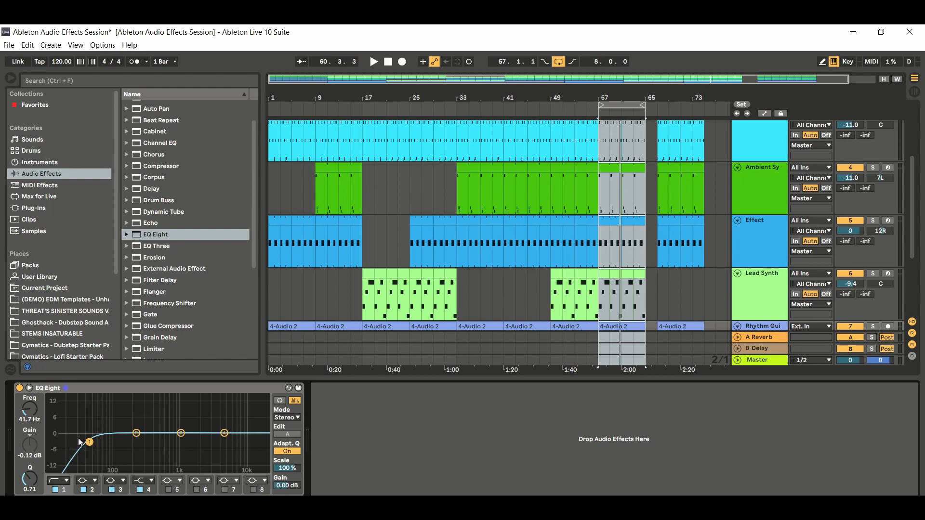
left_click(67, 480)
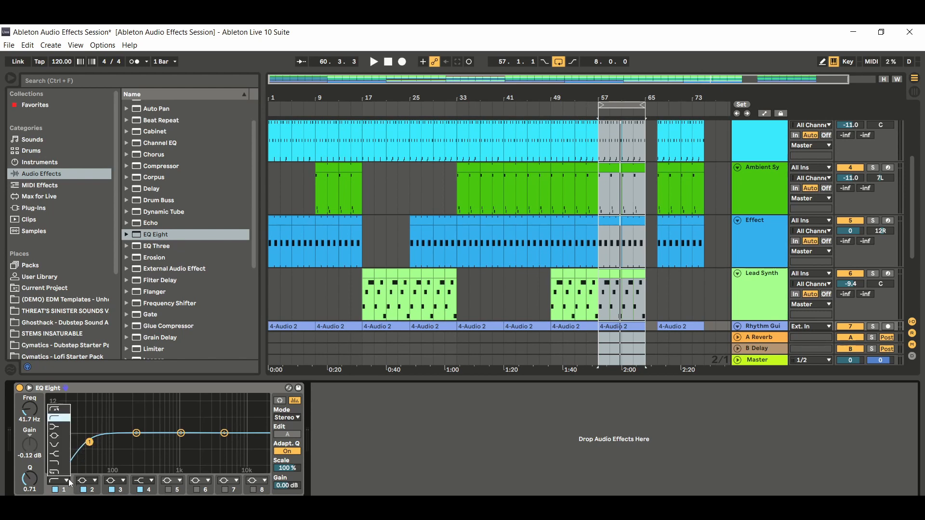
left_click(58, 409)
- Raise band 1's low-cut frequency to about 114 Hz with a Q of about 0.66
left_click_drag(91, 446, 113, 447)
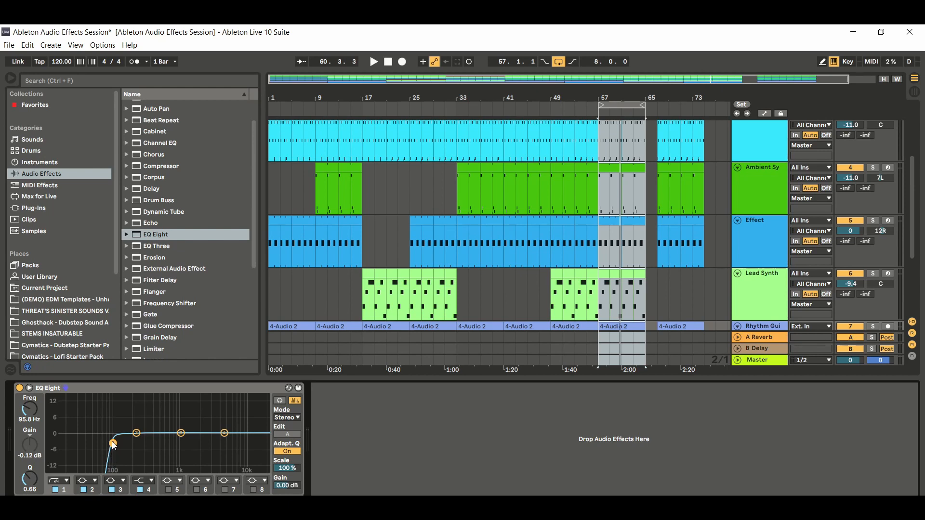
left_click_drag(112, 458, 116, 458)
left_click_drag(115, 454, 117, 454)
- Change band 4 to a high cut, trying the gentle slope and switching to the steeper x4 version
left_click(224, 434)
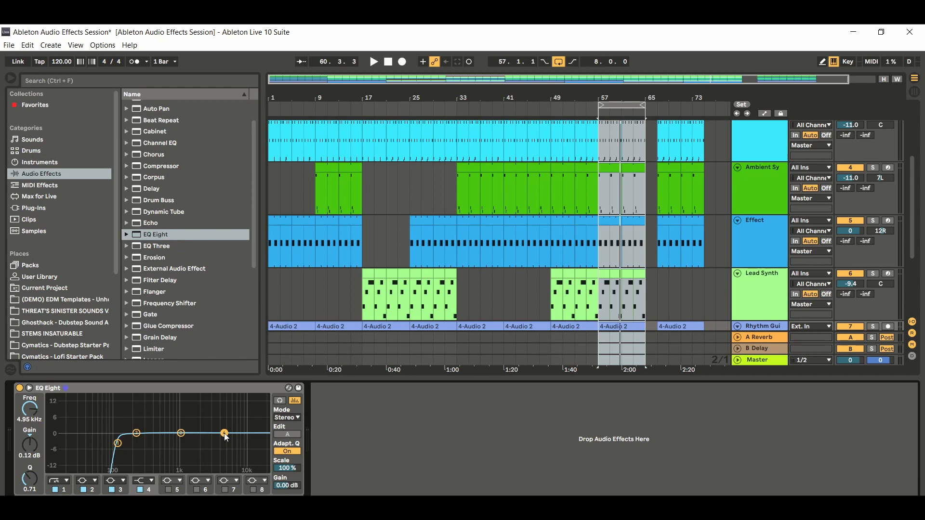
left_click(151, 481)
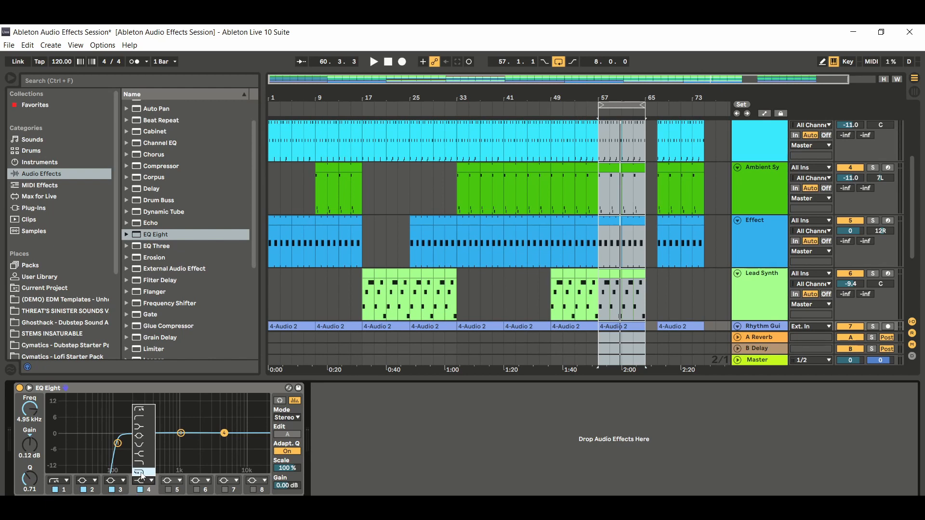
left_click(142, 475)
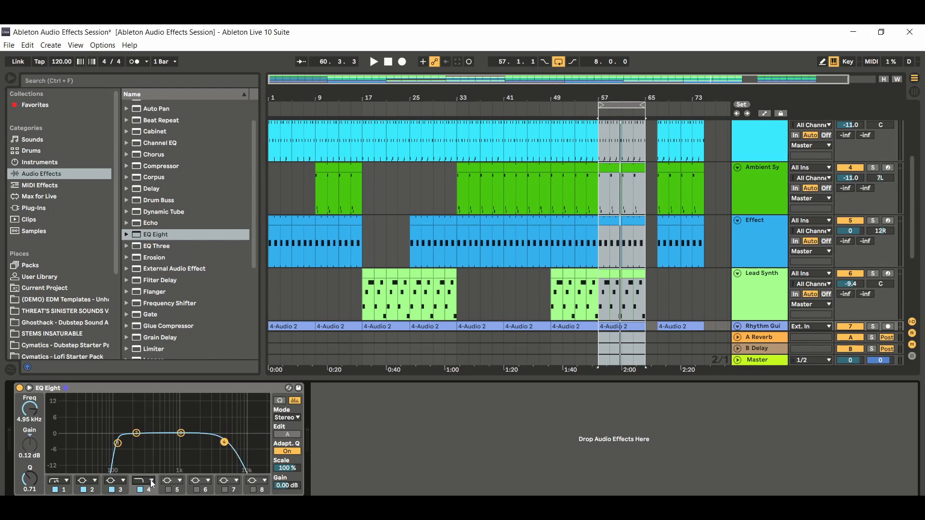
left_click(150, 480)
left_click(144, 473)
- Lower band 4's high-cut frequency to about 3.44 kHz with a Q of about 0.72
left_click(118, 443)
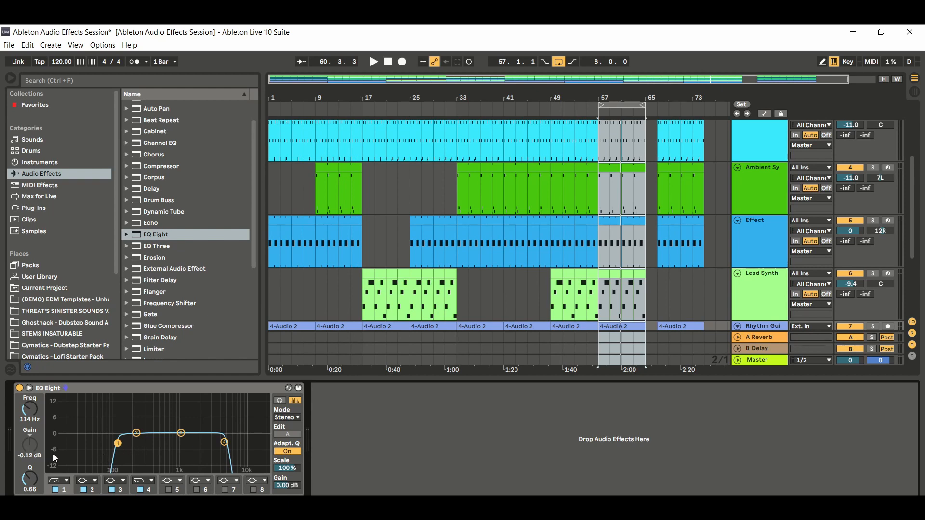
left_click_drag(225, 442, 225, 444)
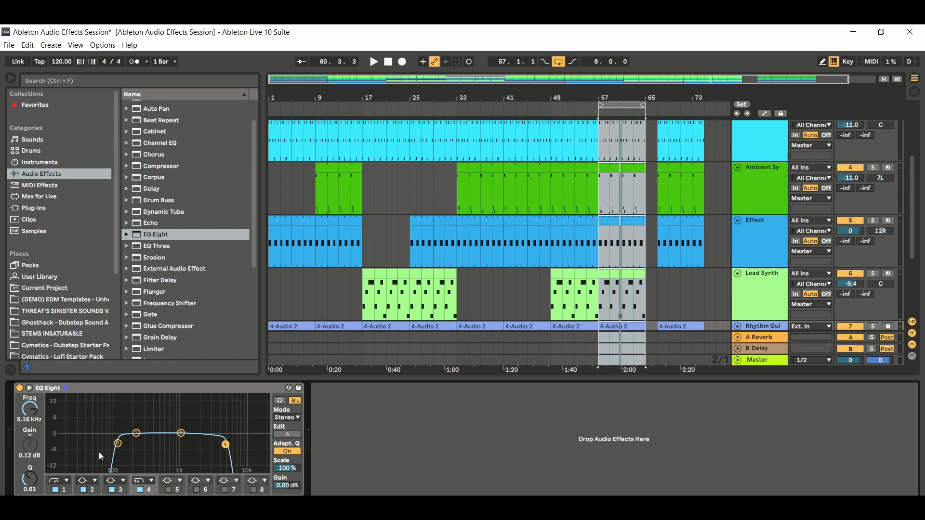
left_click_drag(225, 445, 215, 444)
- Select the Rhythm Guitar clip at bar 57, and bring the track's EQ Eight back into view
key("ctrl+alt+l")
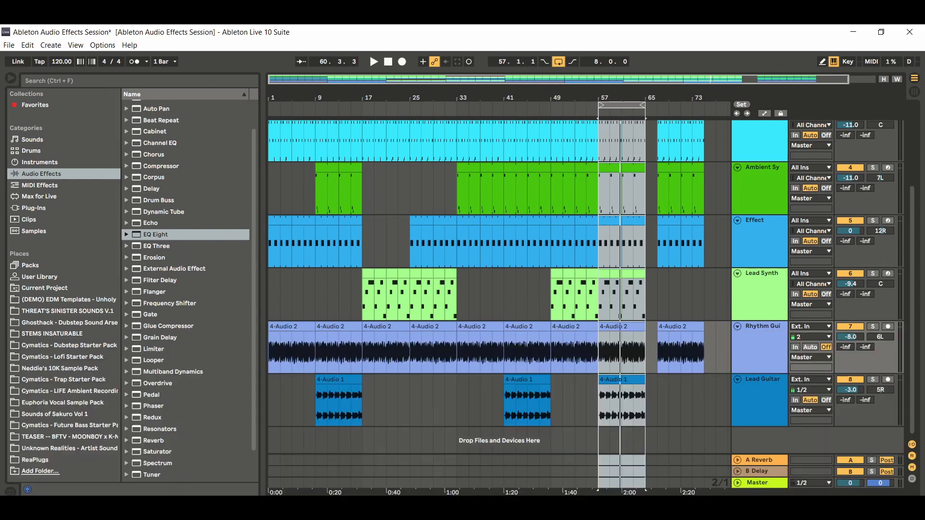
left_click(643, 347)
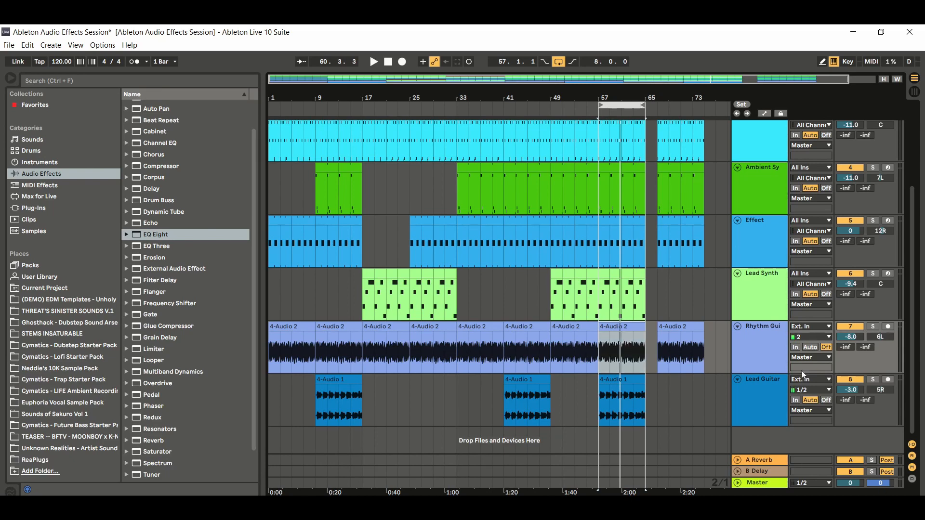
key("ctrl+alt+l")
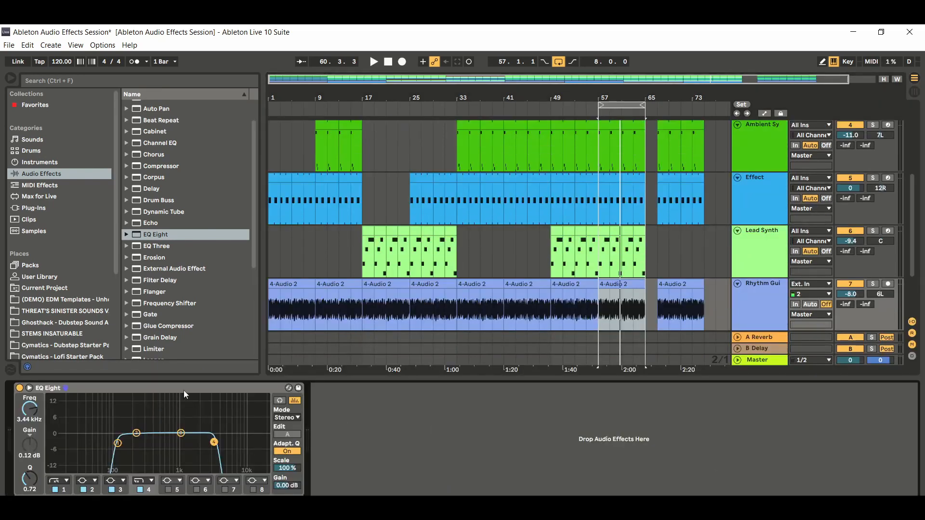
- Compare the playing loop with EQ Eight off and on, and lower band 4 to about 2.35 kHz with a Q of 0.66
left_click(19, 388)
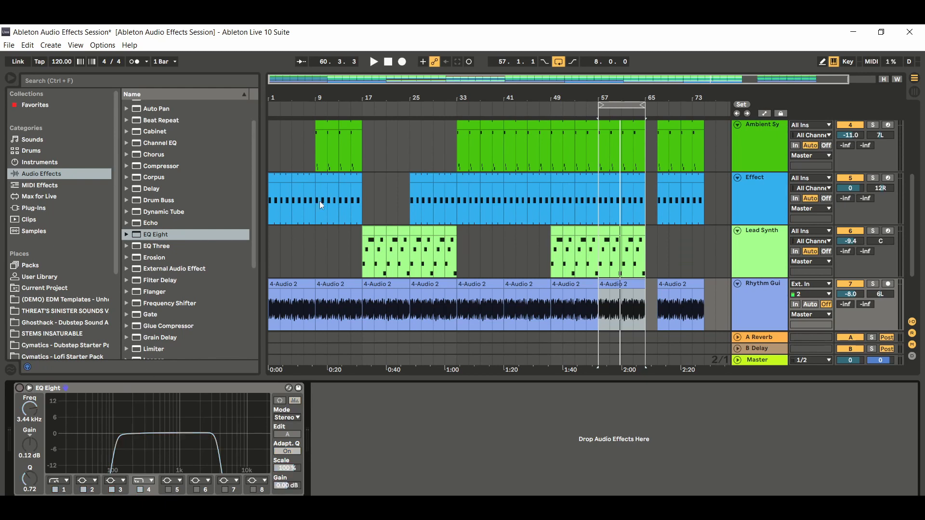
left_click(373, 62)
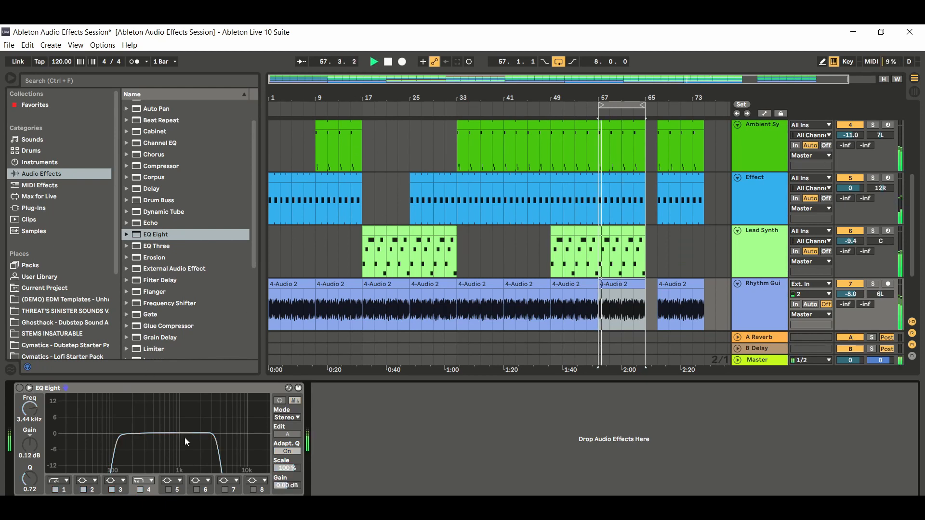
left_click(19, 389)
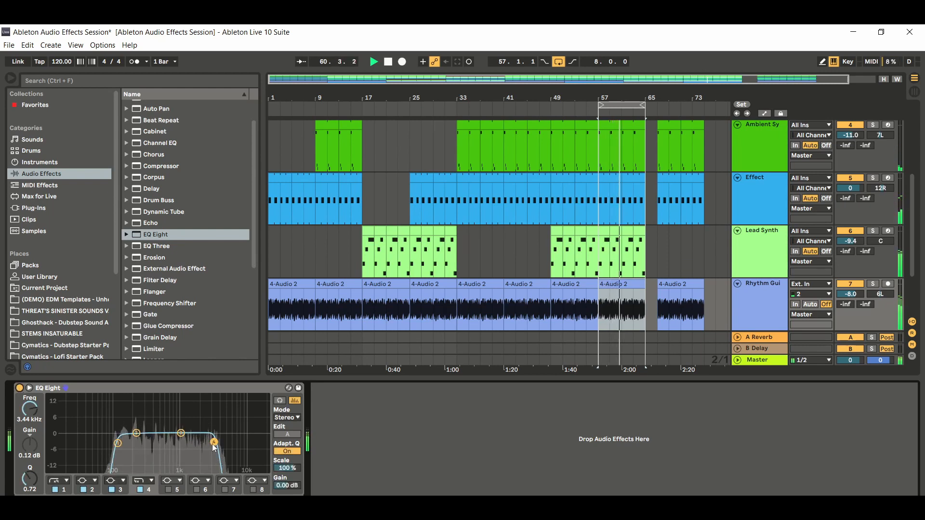
left_click_drag(213, 442, 204, 445)
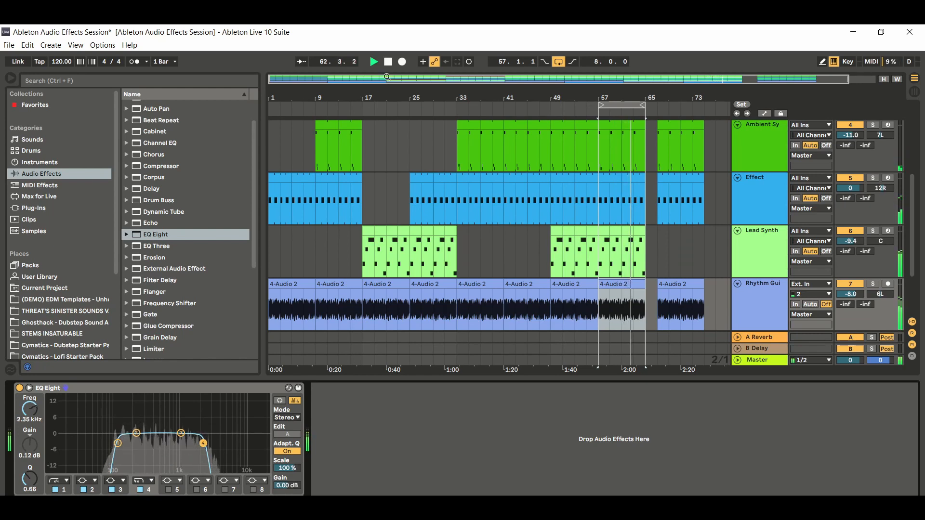
left_click(389, 63)
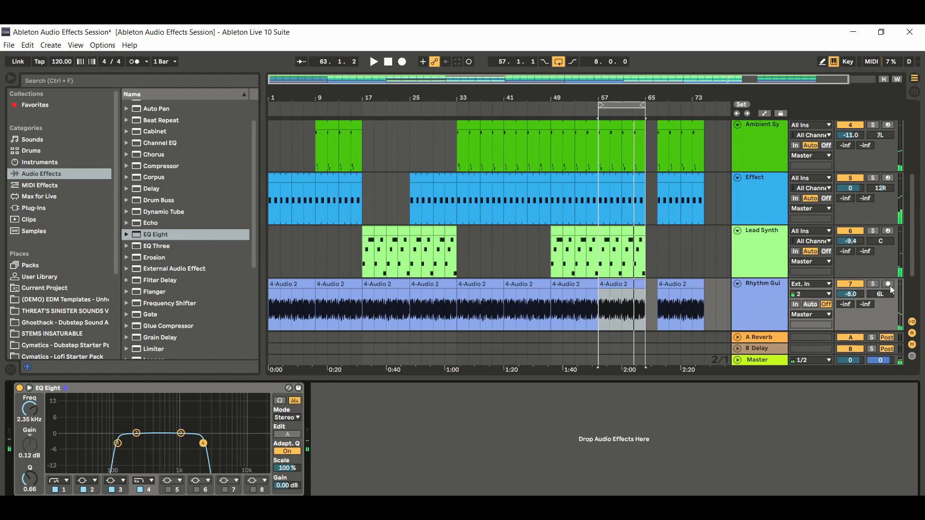
- Solo the Rhythm Guitar track, and play the loop first with EQ Eight bypassed and then enabled
left_click(875, 285)
left_click(19, 388)
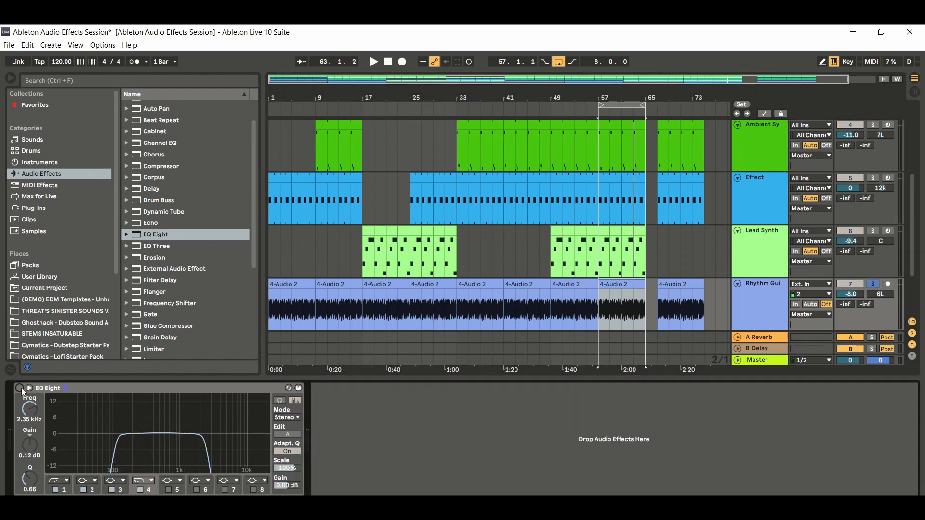
left_click(375, 62)
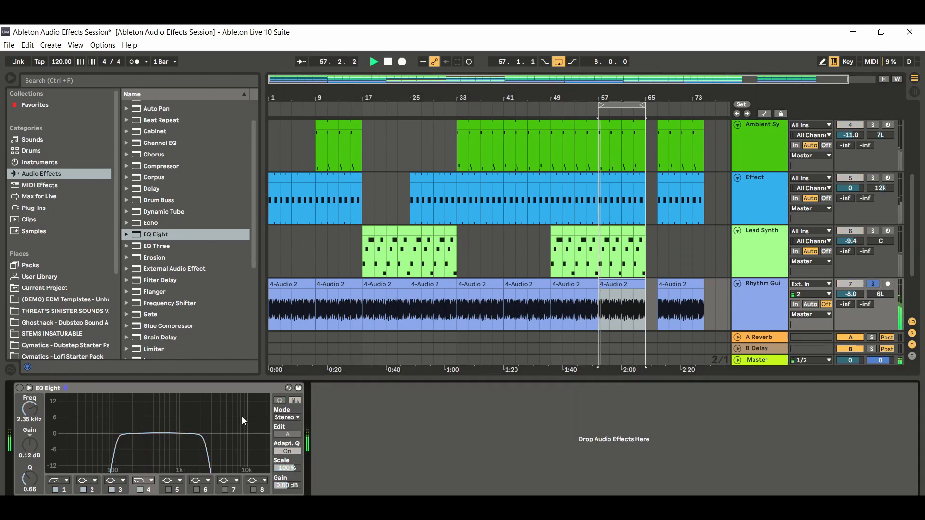
left_click(19, 388)
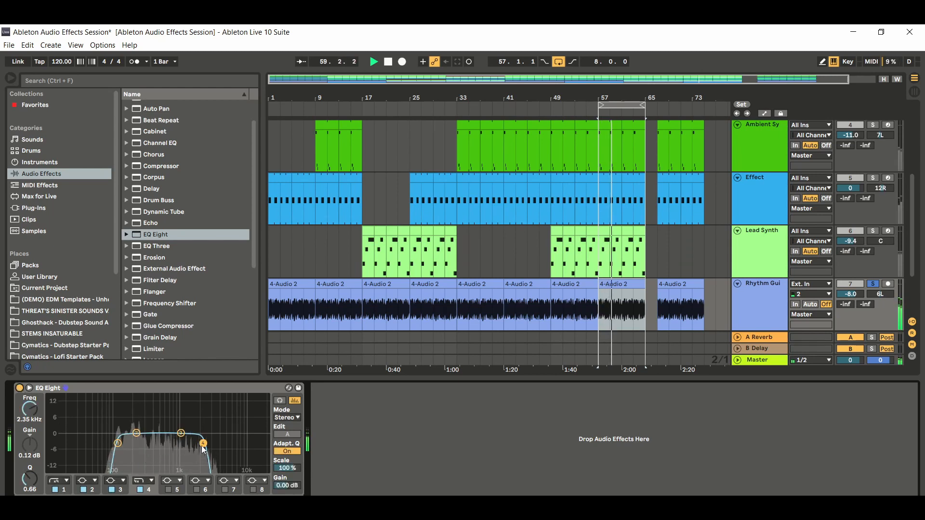
- Raise band 4 to about 3.44 kHz with a Q of 0.69, and compare EQ Eight off and on until stopping playback
left_click_drag(208, 442, 214, 443)
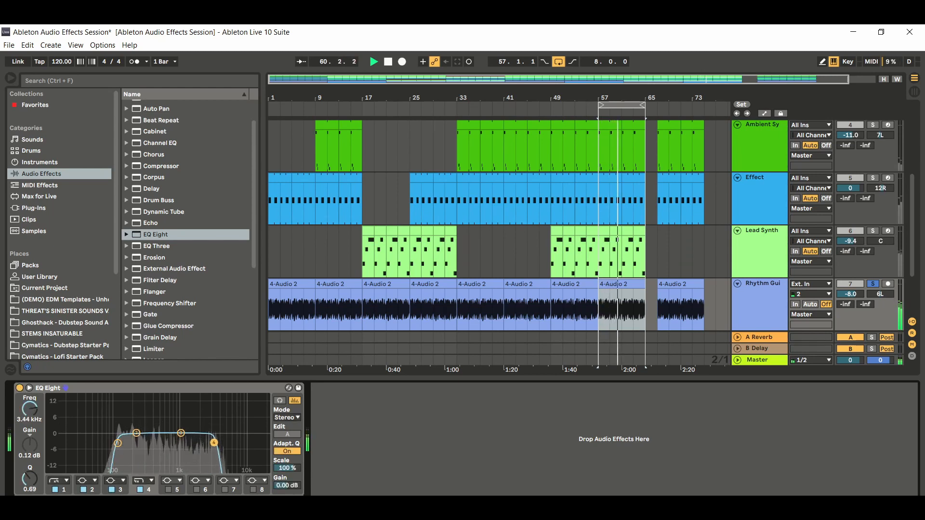
left_click(19, 389)
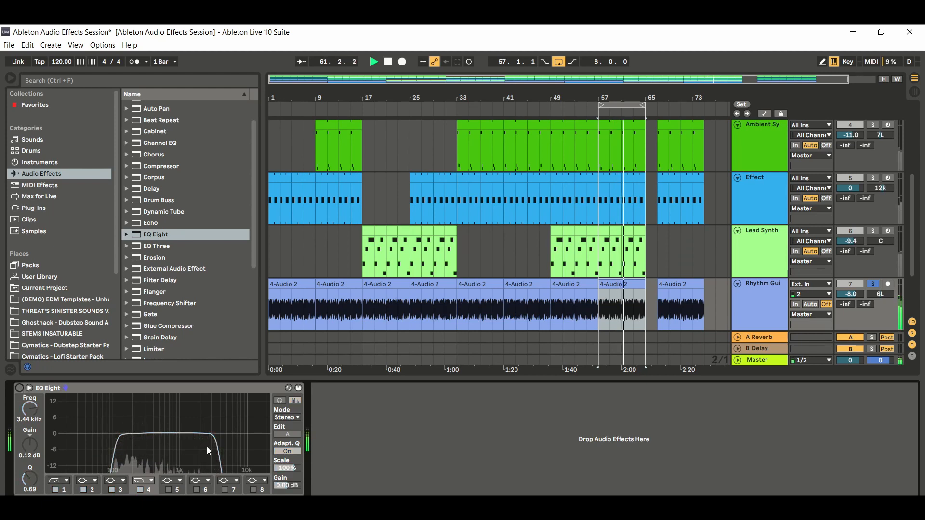
left_click(20, 389)
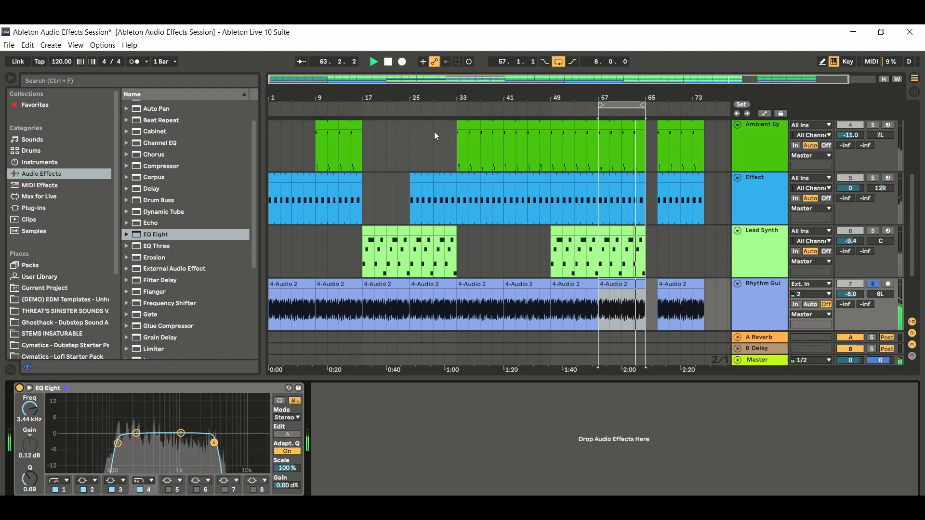
left_click(389, 63)
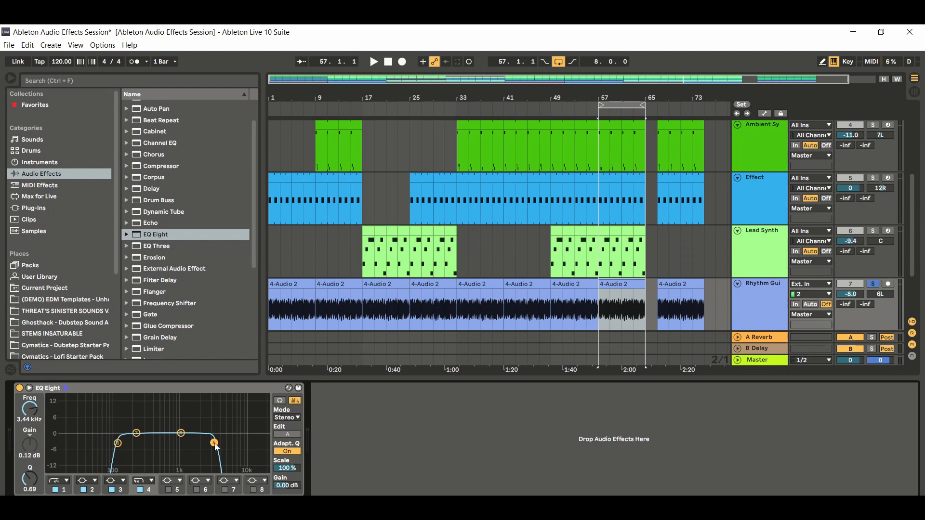
- Move band 4's high cut to about 3.75 kHz, and switch EQ Eight off and on again
left_click_drag(216, 447, 235, 451)
left_click(19, 388)
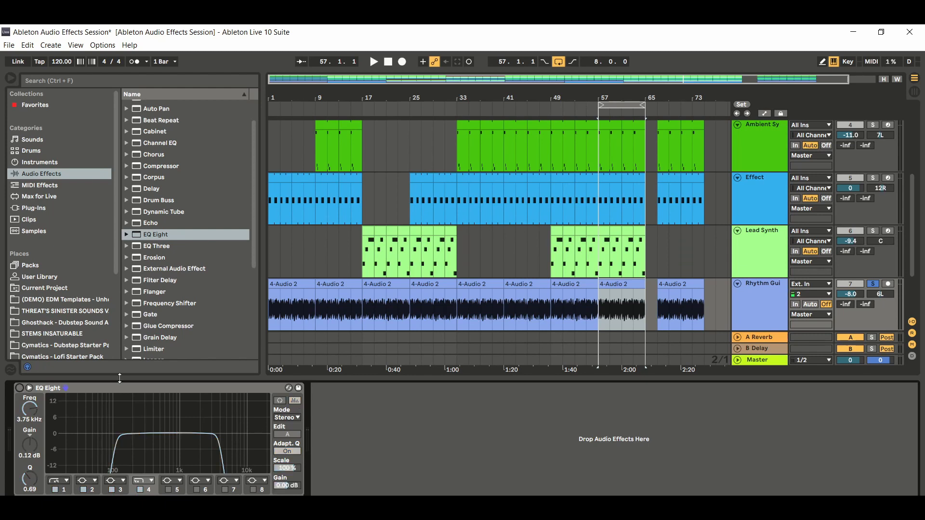
left_click(20, 388)
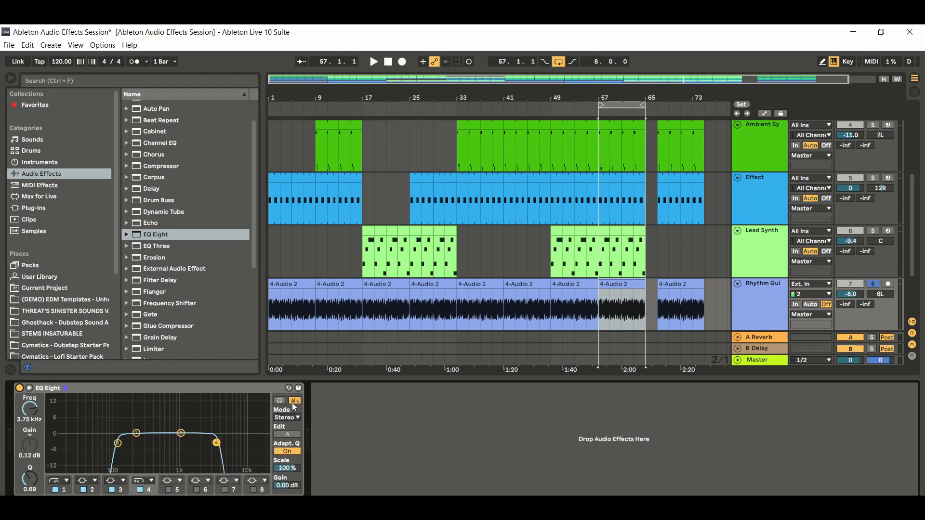
- Play the loop, lower band 1's low cut to about 29 Hz and raise band 4's high cut above 10 kHz
left_click(374, 61)
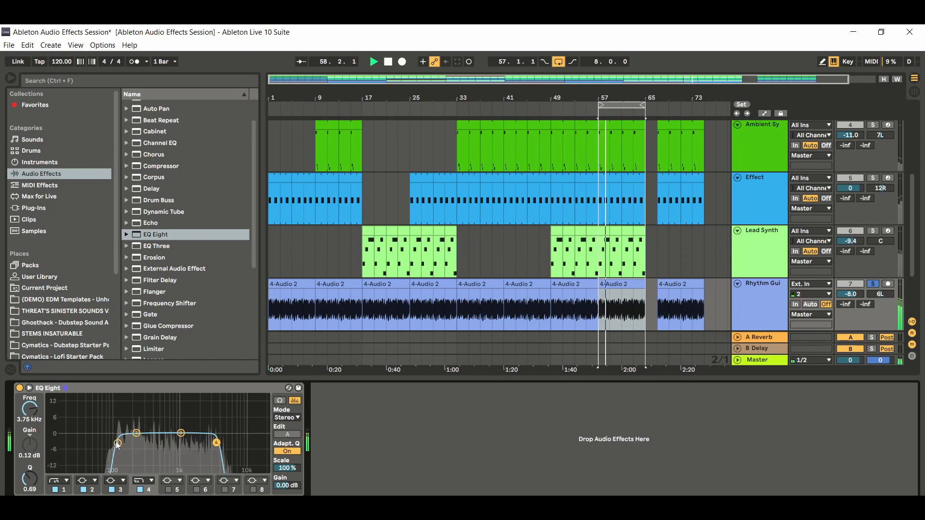
left_click_drag(118, 443, 86, 443)
left_click_drag(217, 442, 252, 443)
left_click_drag(85, 443, 79, 443)
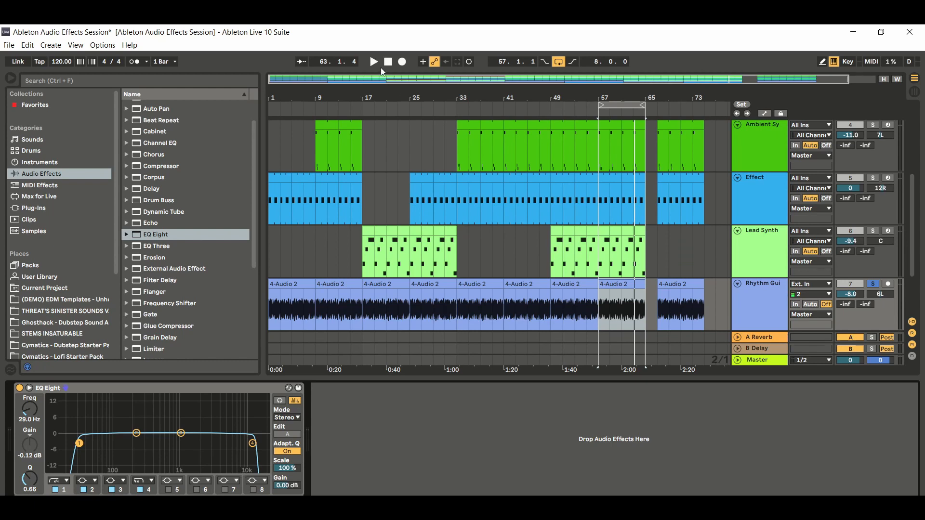
- While the loop plays, narrow the passed range with band 4 at about 7.58 kHz and band 1 at about 135 Hz with a Q of 0.72
key("space")
left_click_drag(80, 444, 84, 443)
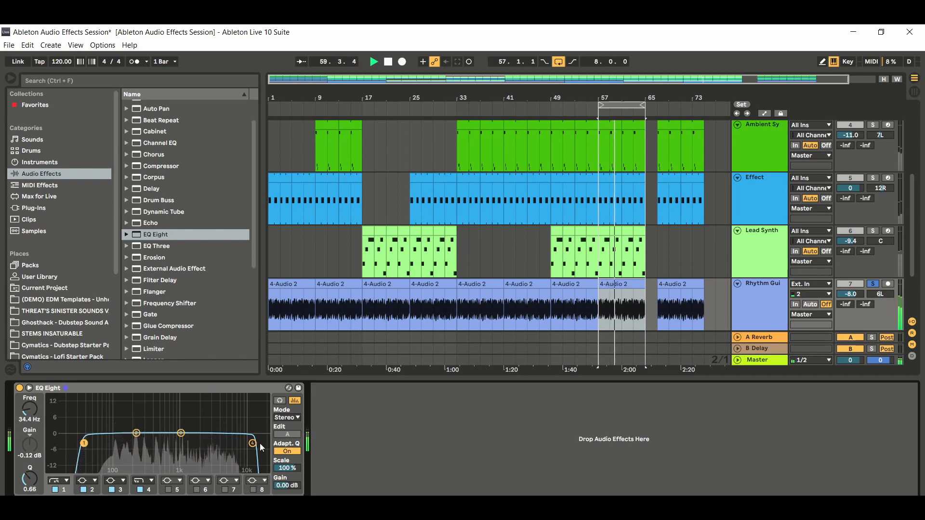
left_click_drag(253, 443, 236, 443)
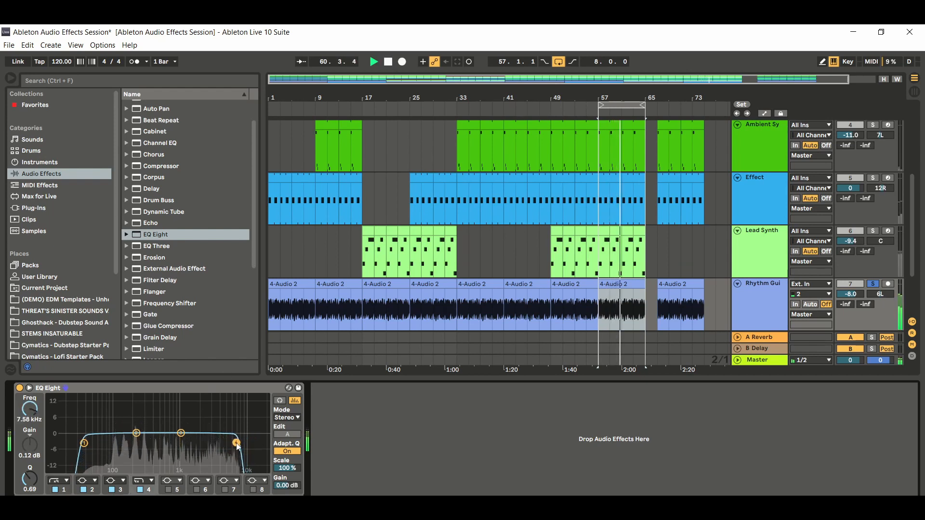
left_click_drag(84, 443, 123, 442)
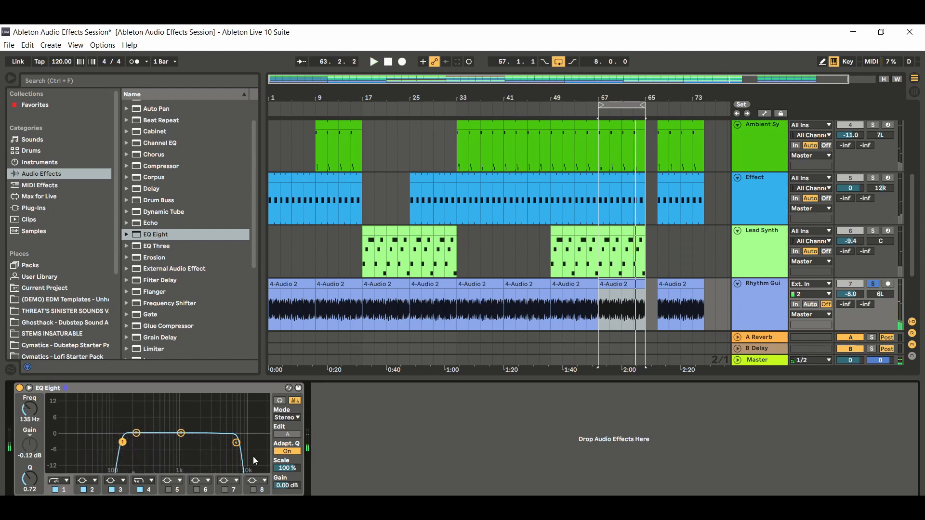
- Open the range fully during playback, moving band 4 to about 22.0 kHz and band 1 to about 16.3 Hz, and stop playback
left_click_drag(236, 443, 263, 443)
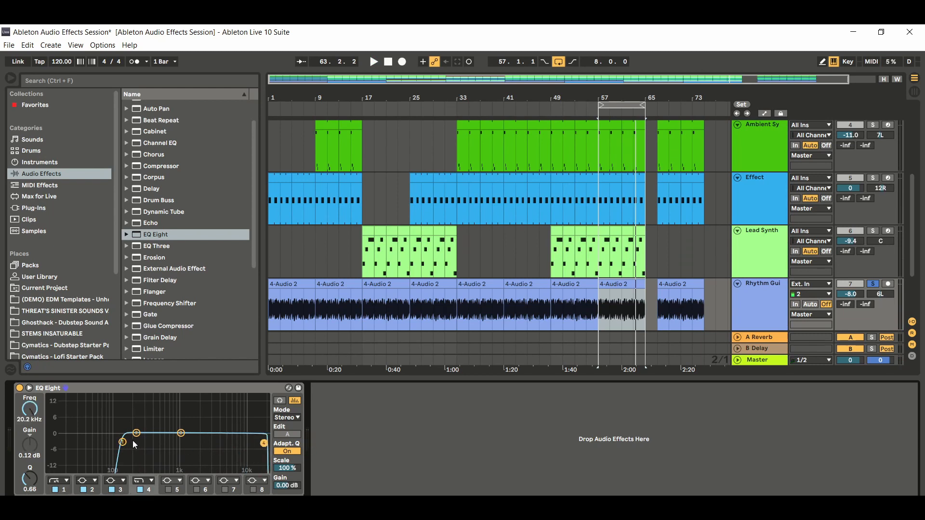
left_click_drag(123, 442, 73, 443)
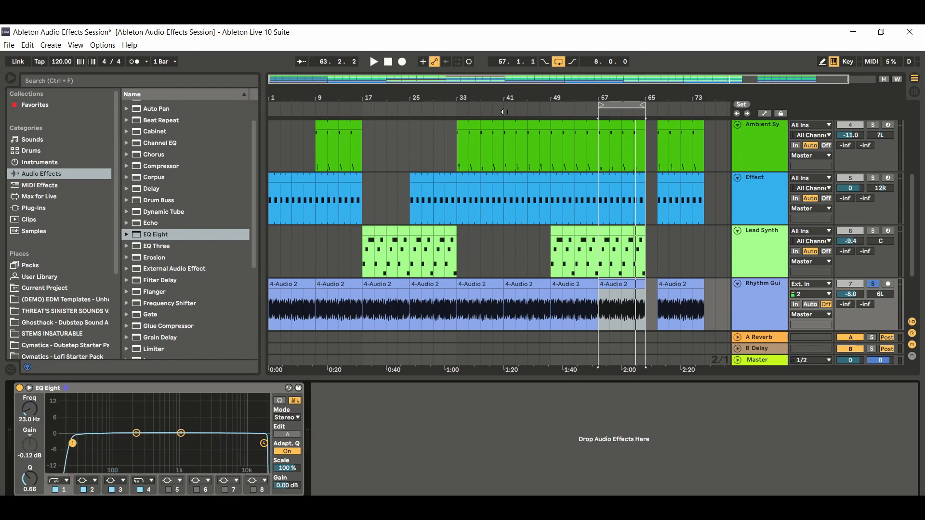
left_click(374, 61)
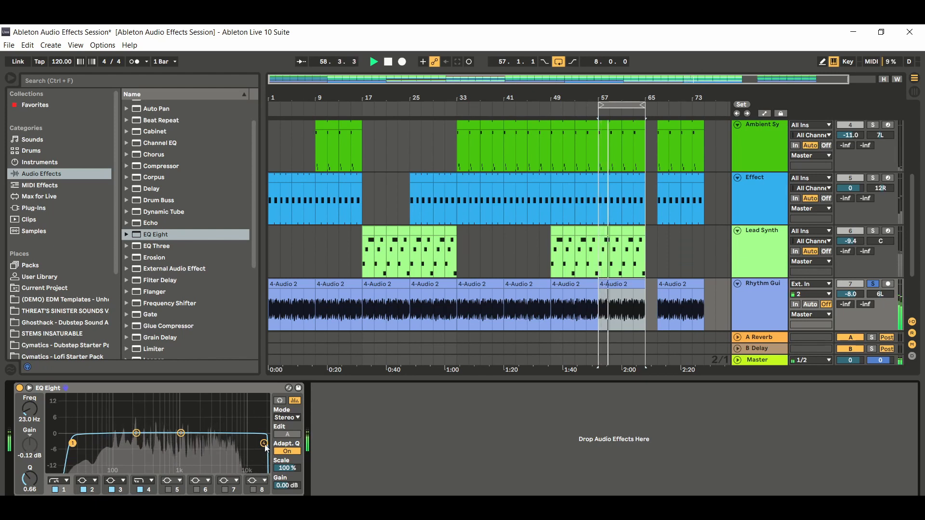
left_click_drag(264, 443, 266, 444)
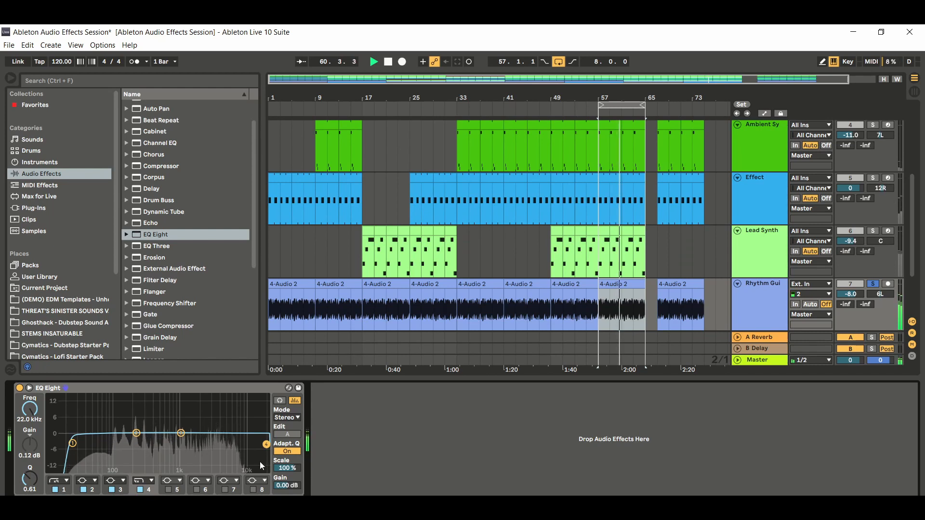
left_click_drag(73, 444, 63, 443)
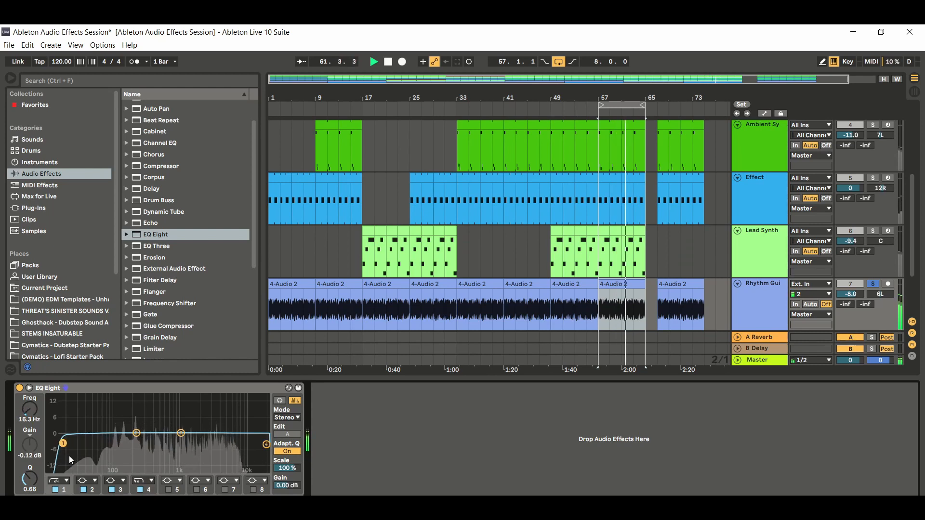
key("space")
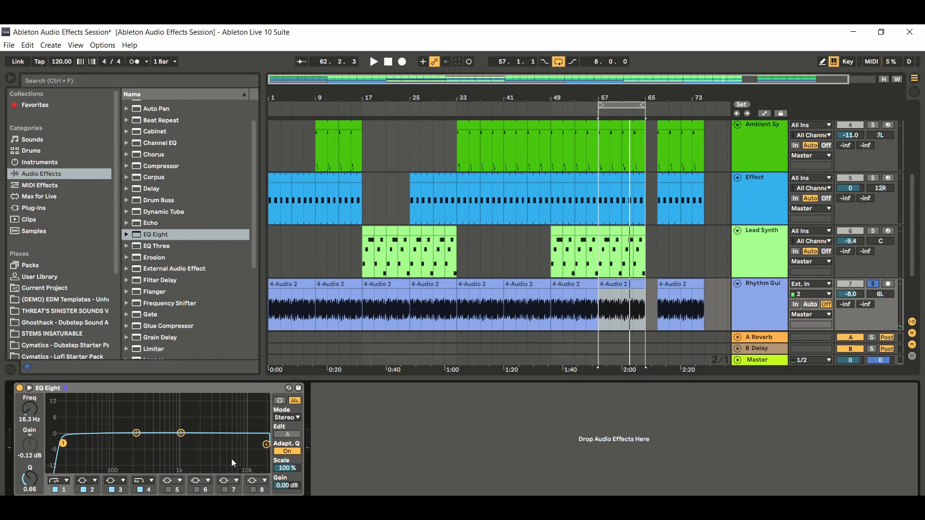
- Set band 1's low cut to about 91.8 Hz and band 4's high cut to about 8.61 kHz with a Q of 0.72
left_click_drag(62, 447, 68, 465)
left_click_drag(104, 447, 80, 444)
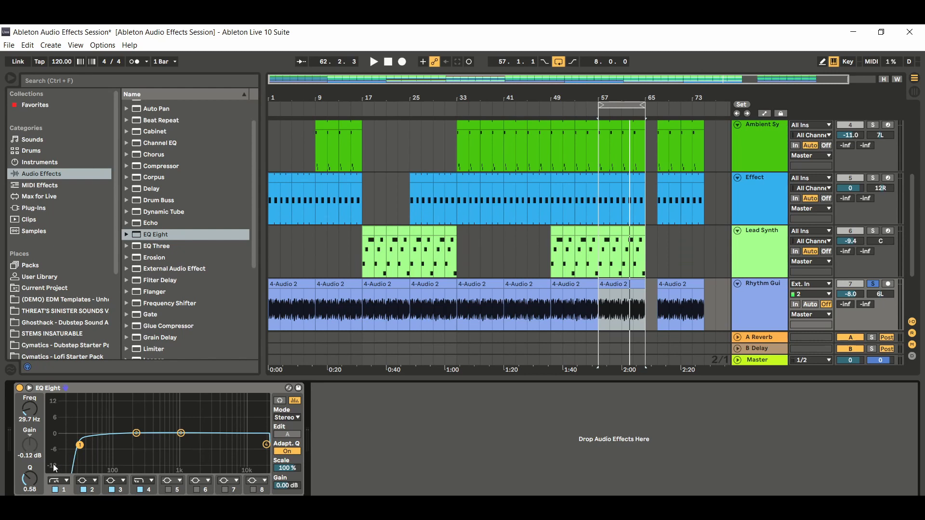
left_click_drag(266, 444, 253, 443)
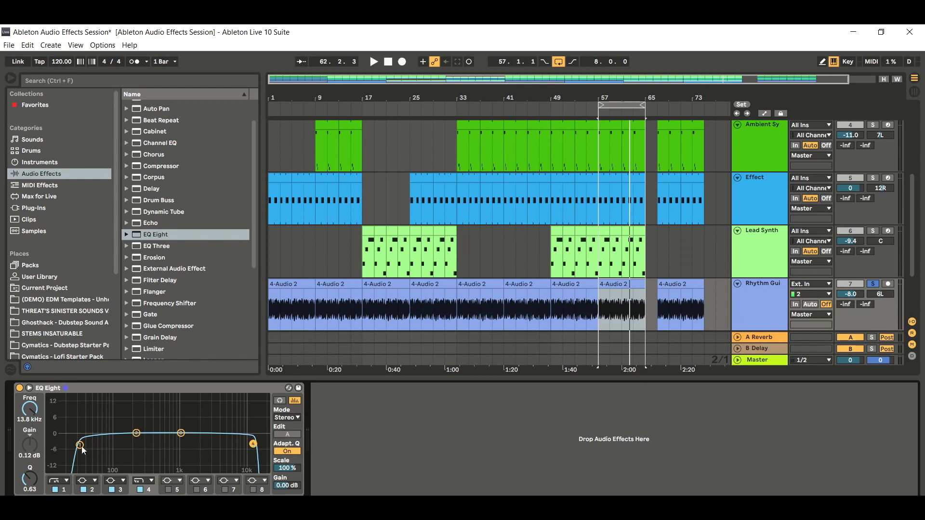
left_click_drag(81, 445, 112, 442)
left_click_drag(254, 444, 240, 442)
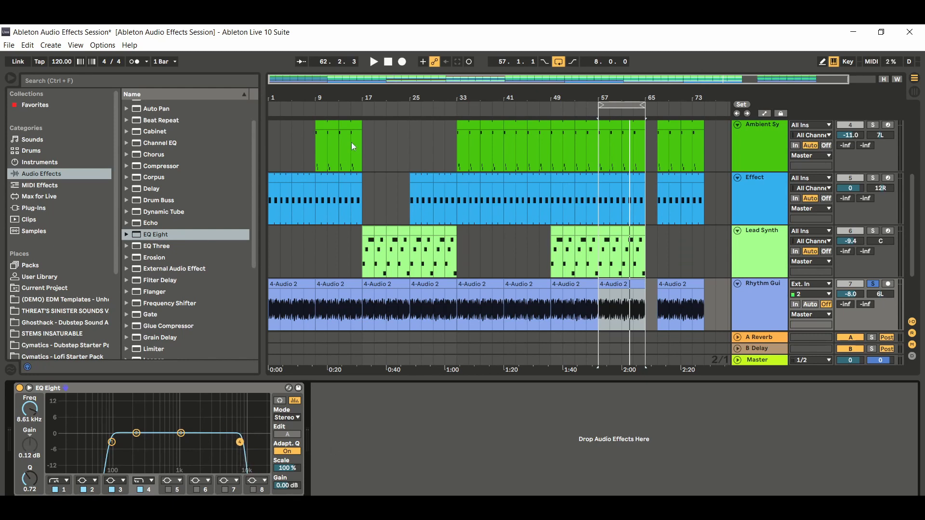
- Play the soloed loop, compare EQ Eight off and on, and stop playback
left_click(374, 62)
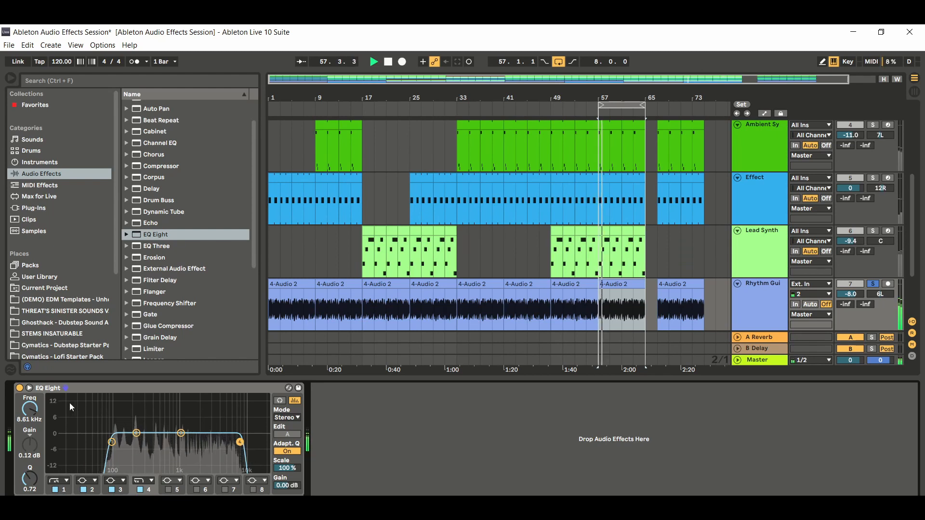
left_click(20, 389)
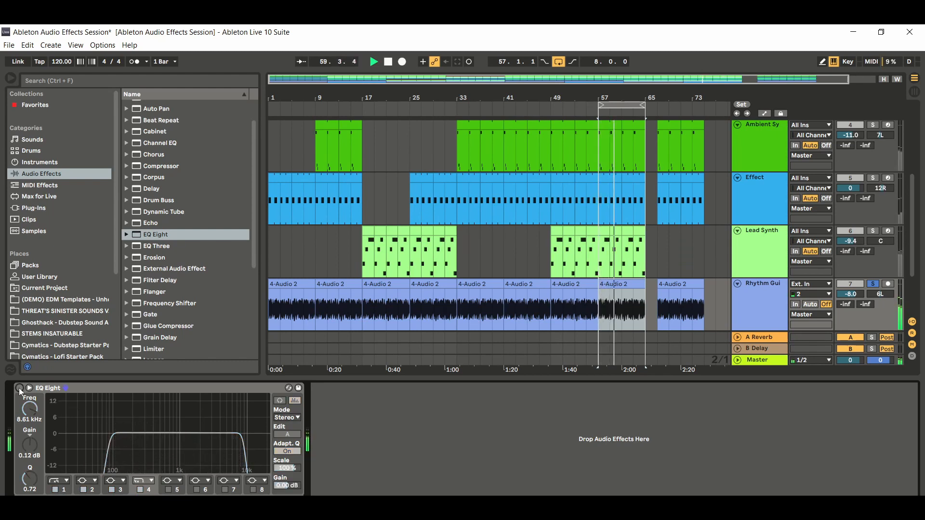
left_click(19, 388)
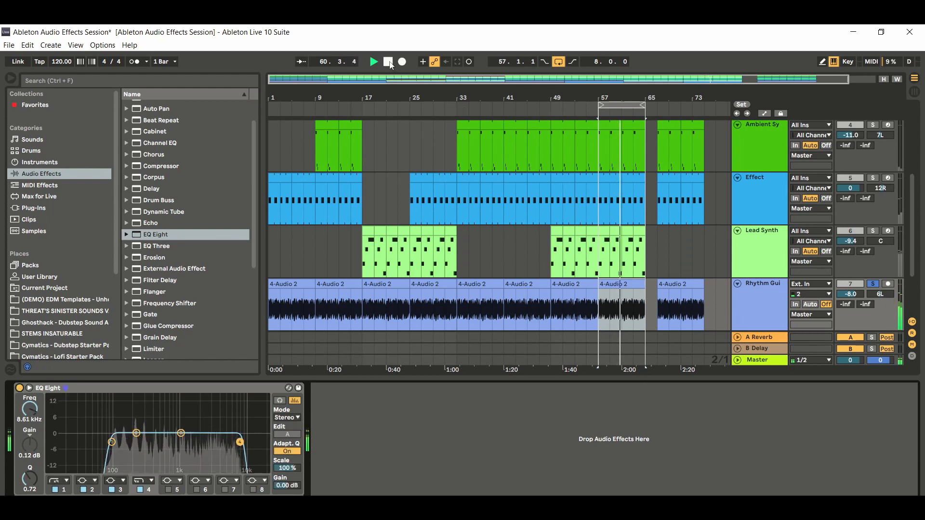
left_click(390, 63)
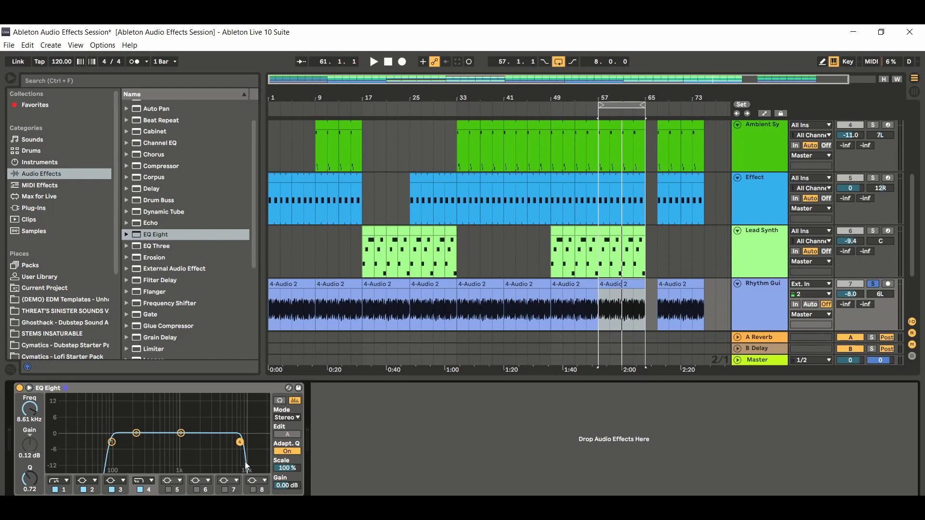
- Unsolo the Rhythm Guitar track, and boost band 3 by about 4.59 dB at about 2.78 kHz while the loop plays
left_click(874, 283)
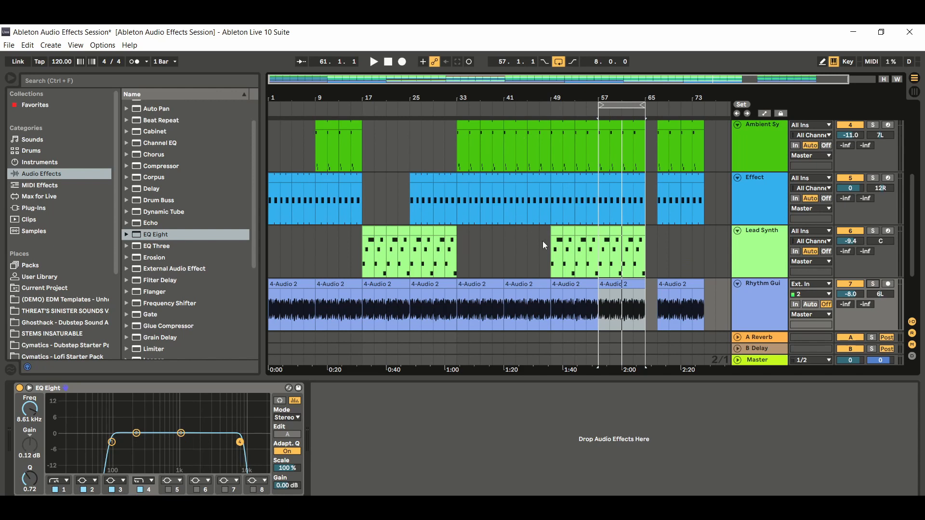
left_click(375, 63)
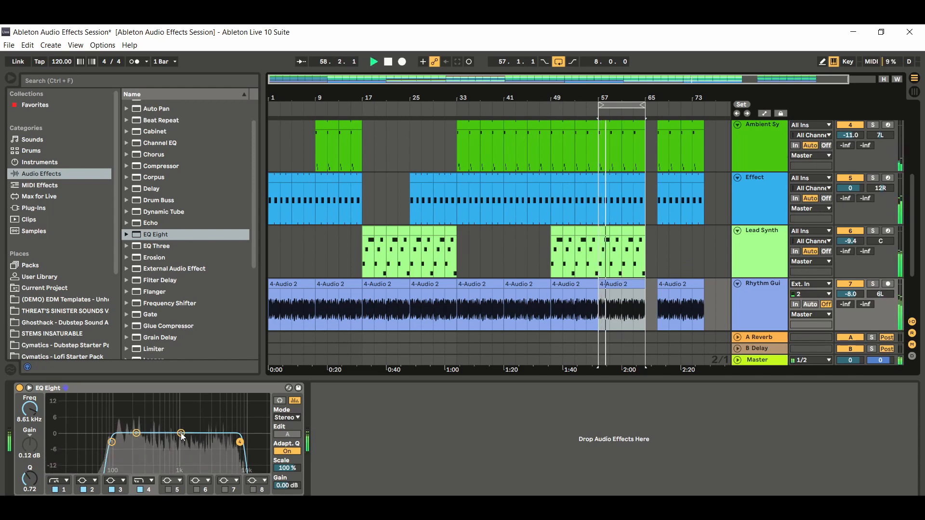
left_click_drag(182, 433, 208, 422)
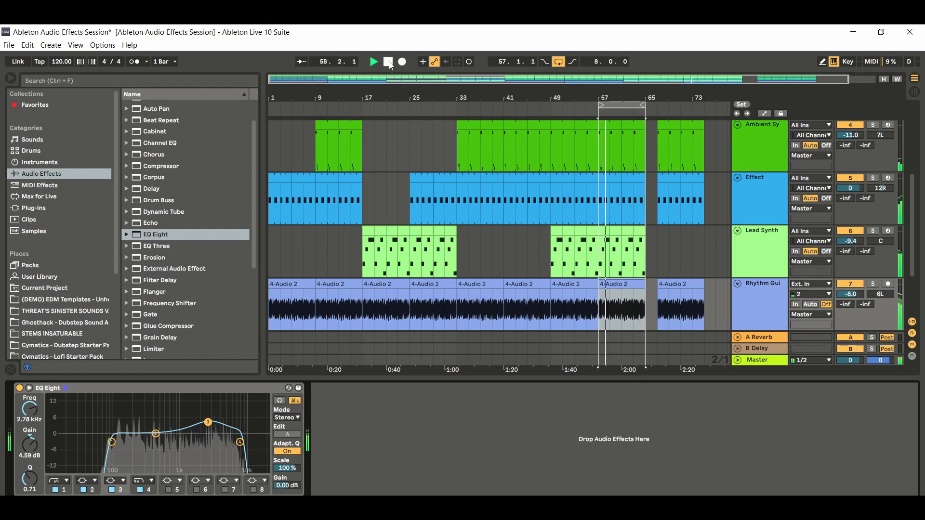
left_click(388, 62)
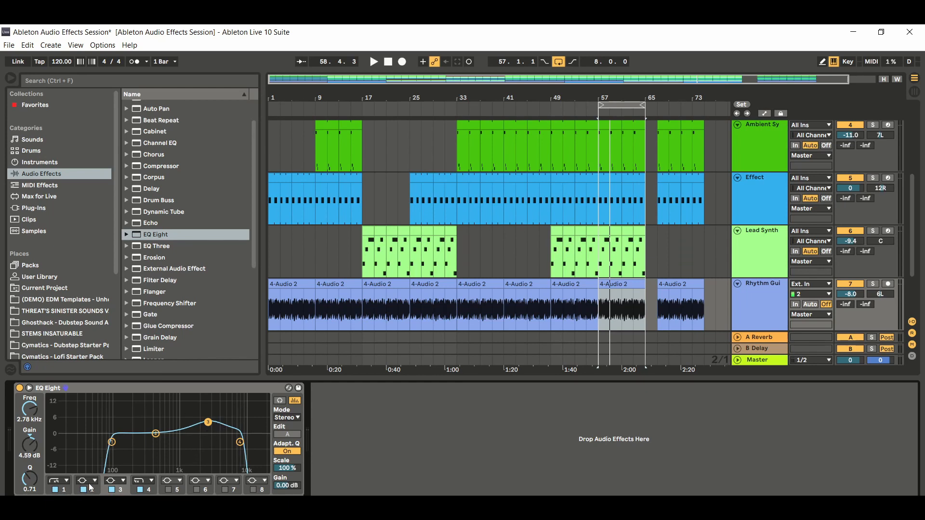
- Examine the filter types available for band 1 without changing its current type
left_click(68, 481)
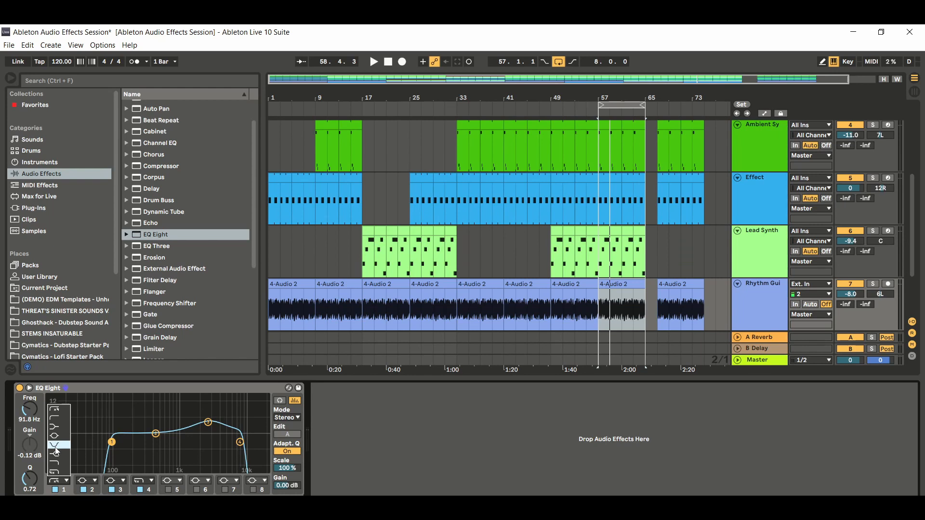
left_click(351, 435)
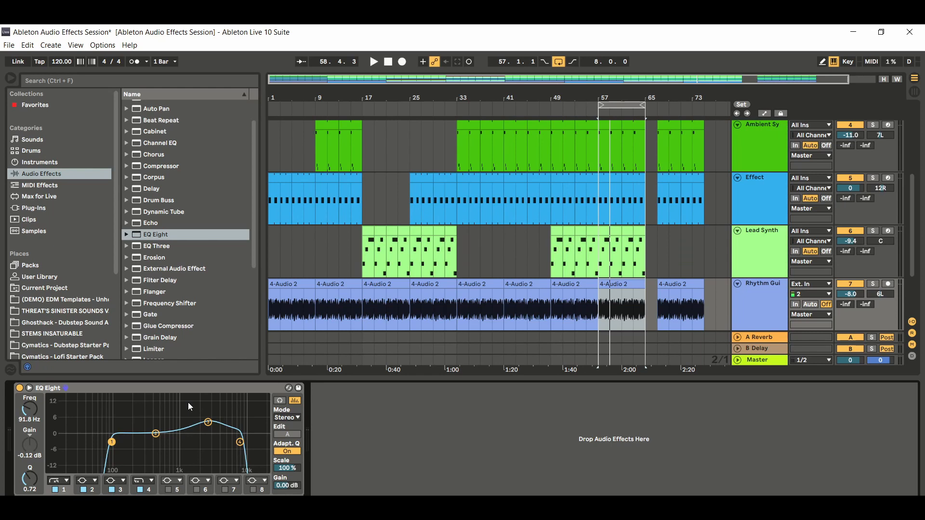
left_click(213, 389)
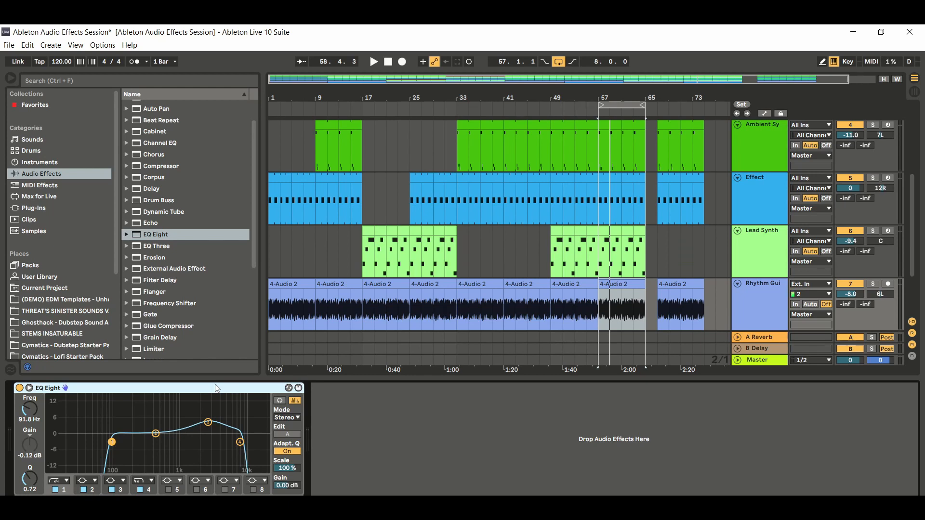
left_click(68, 480)
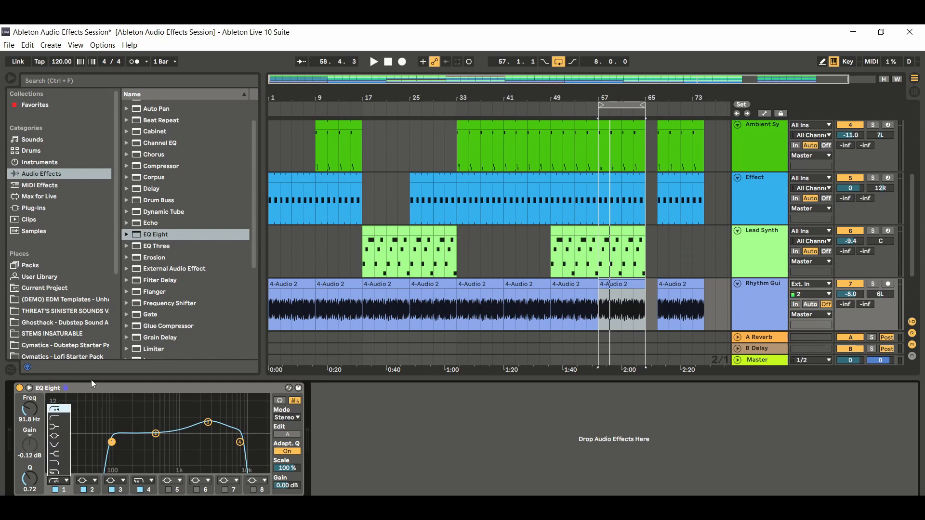
left_click(162, 384)
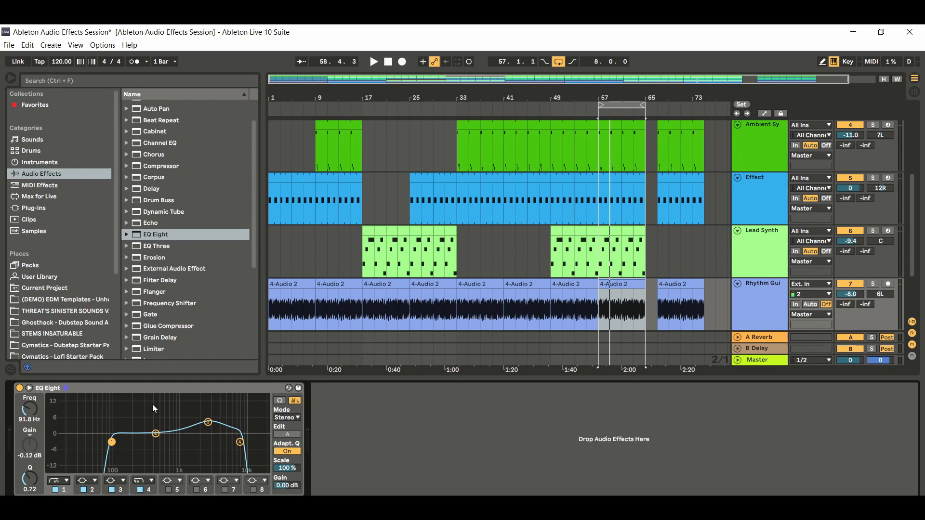
- Enable band 5, place it at about 211 Hz, and set it to the notch filter type
left_click(168, 490)
left_click_drag(114, 433, 136, 433)
left_click(180, 481)
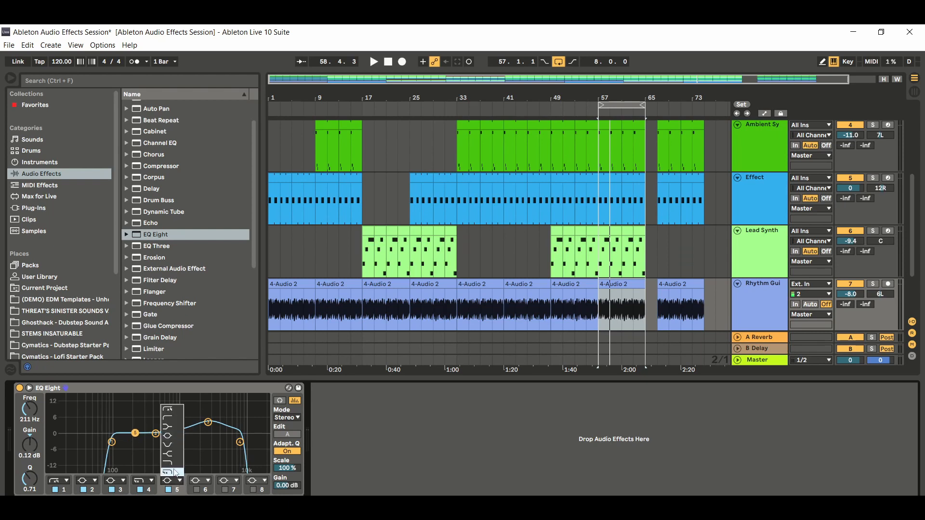
left_click(171, 447)
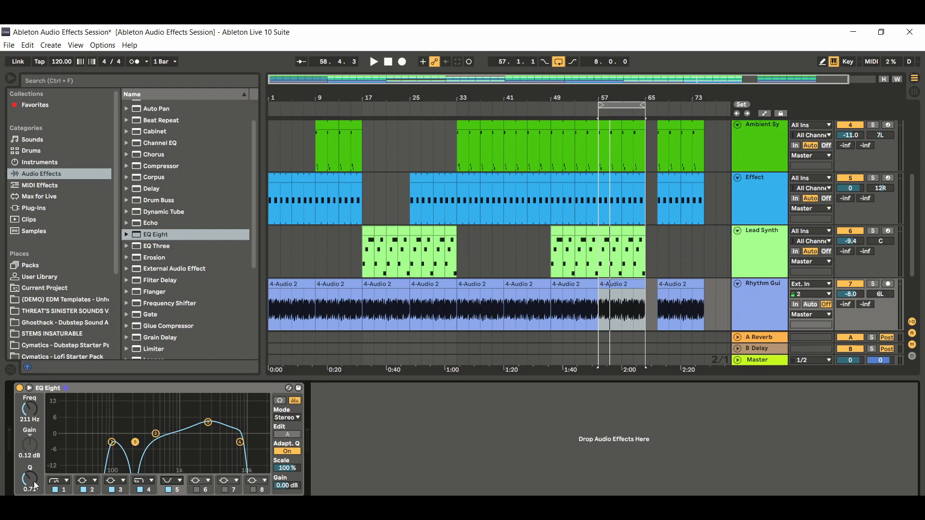
- Narrow band 5's notch by raising its Q to about 5.68, and recheck band 1's filter type choices
left_click_drag(30, 479, 30, 405)
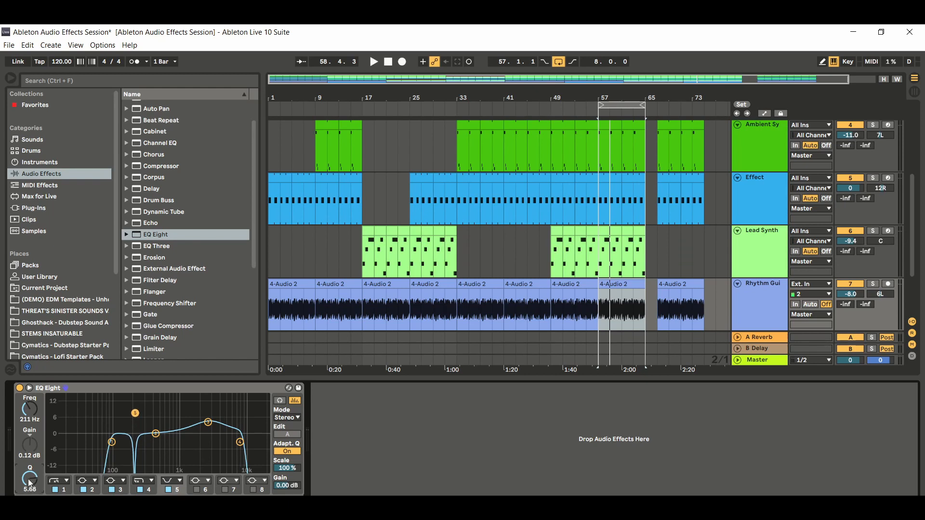
left_click_drag(29, 481, 29, 477)
left_click_drag(30, 480, 30, 476)
mouse_move(28, 481)
left_mouse_down()
mouse_move(29, 468)
mouse_move(29, 495)
left_mouse_up()
left_click(64, 482)
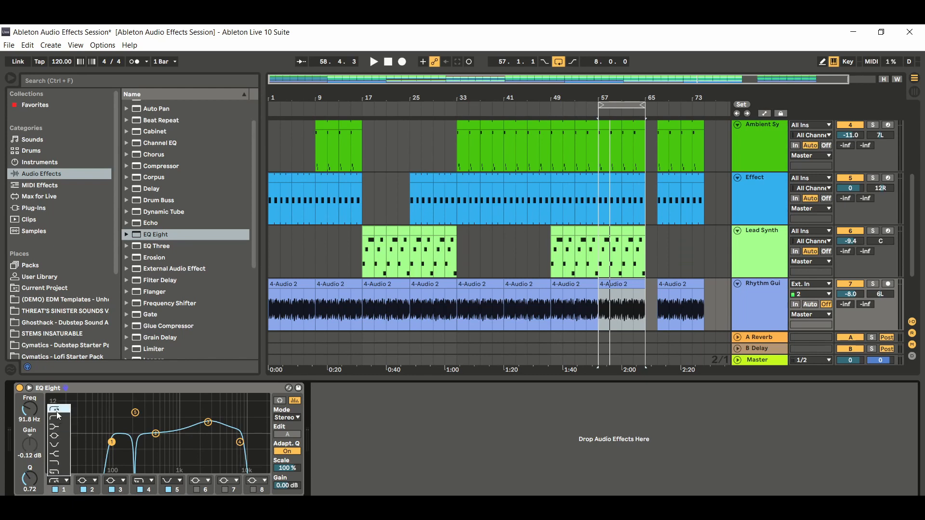
left_click(319, 428)
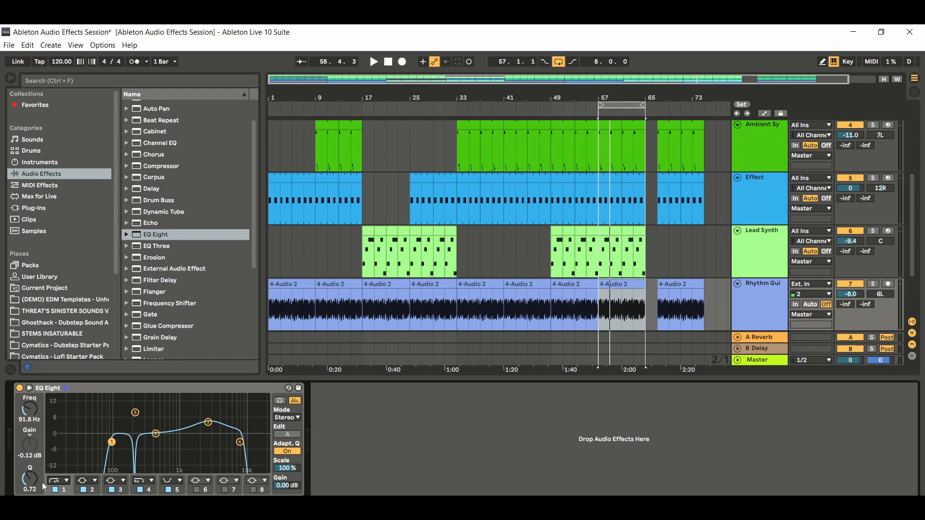
- Turn off band 5, and move band 1's low cut to about 111 Hz with a Q of 0.75
left_click(168, 489)
left_click(186, 386)
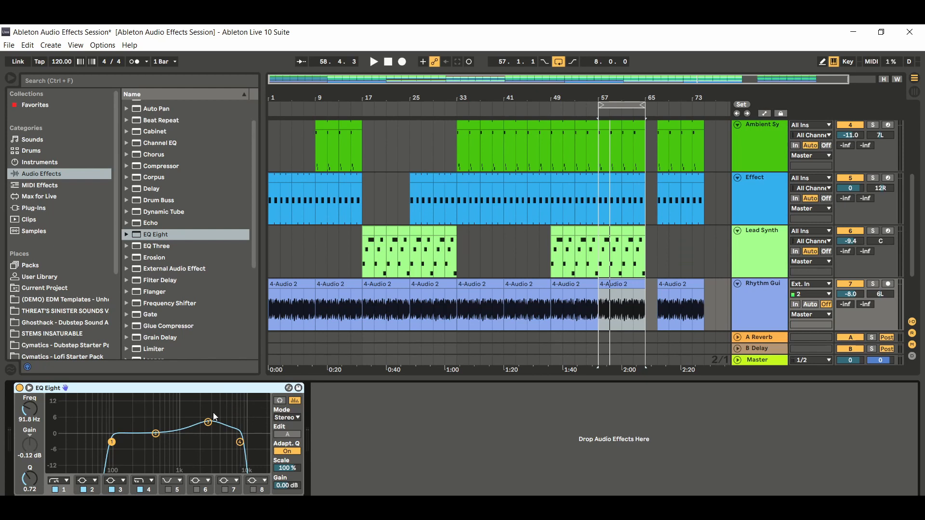
left_click_drag(116, 443, 121, 442)
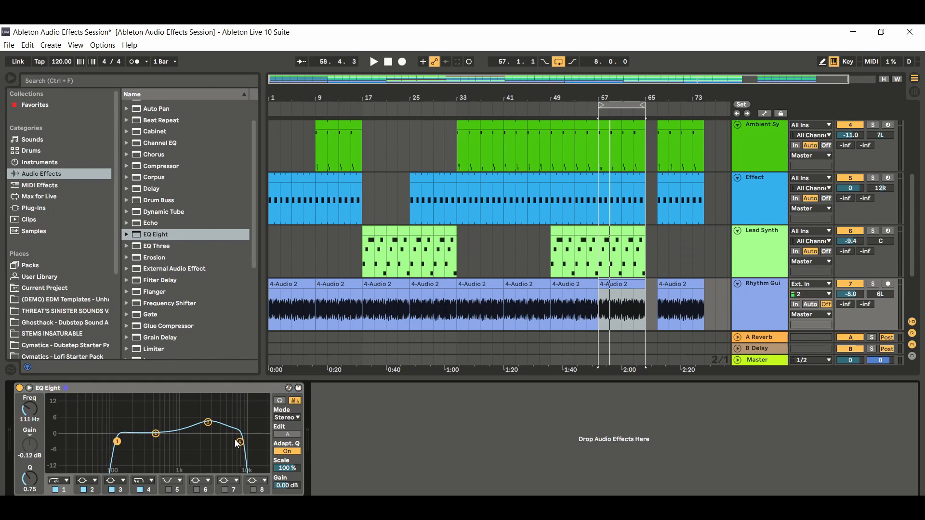
left_click(357, 429)
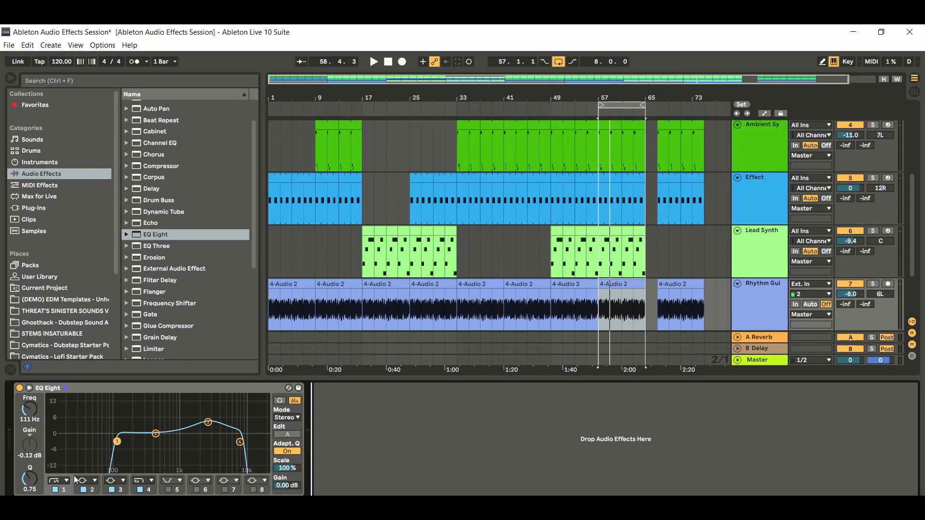
- Move band 1's low cut to about 121 Hz with a Q of about 0.78, and select the EQ Eight device
left_click_drag(117, 442, 119, 442)
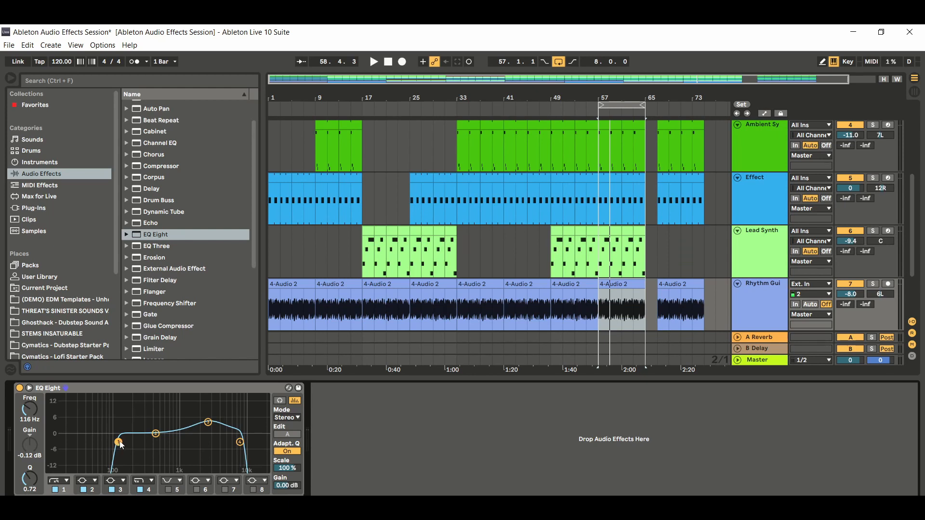
left_click_drag(118, 442, 119, 420)
left_click_drag(120, 437, 121, 446)
left_click(173, 387)
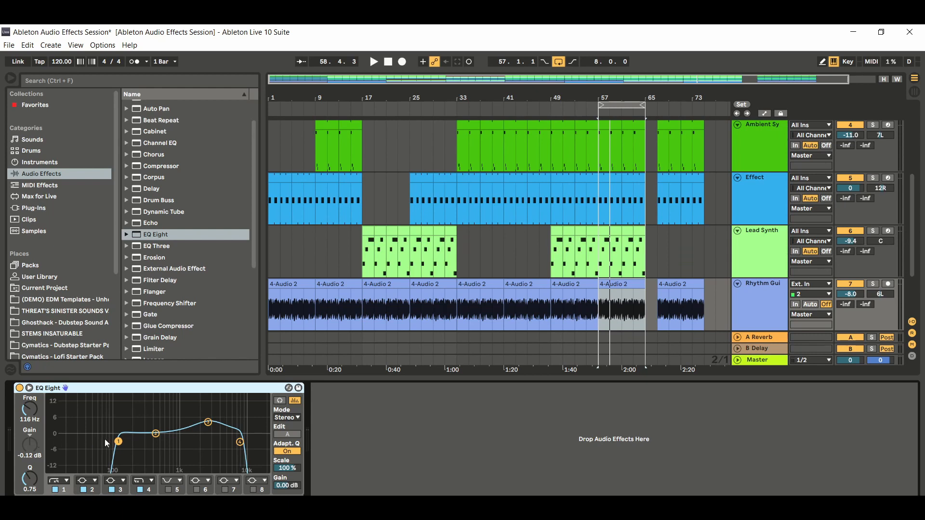
left_click_drag(118, 442, 122, 442)
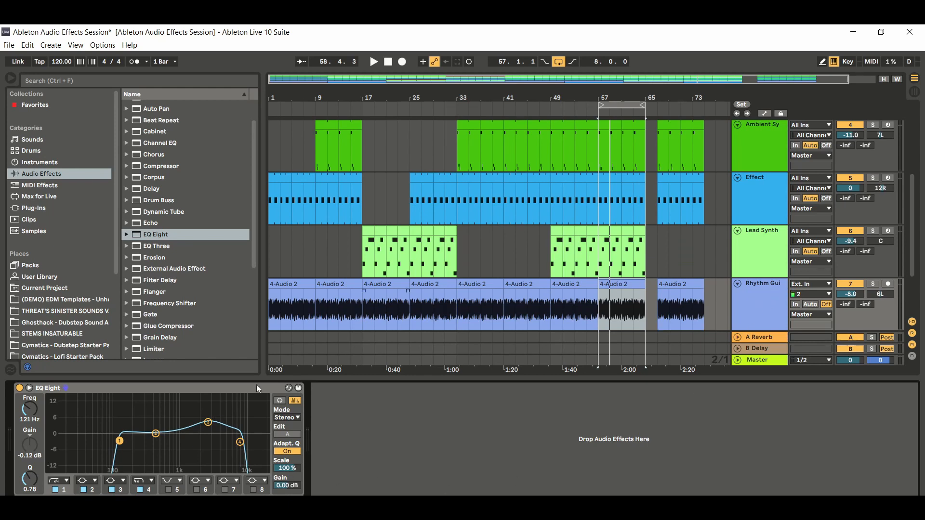
left_click(228, 390)
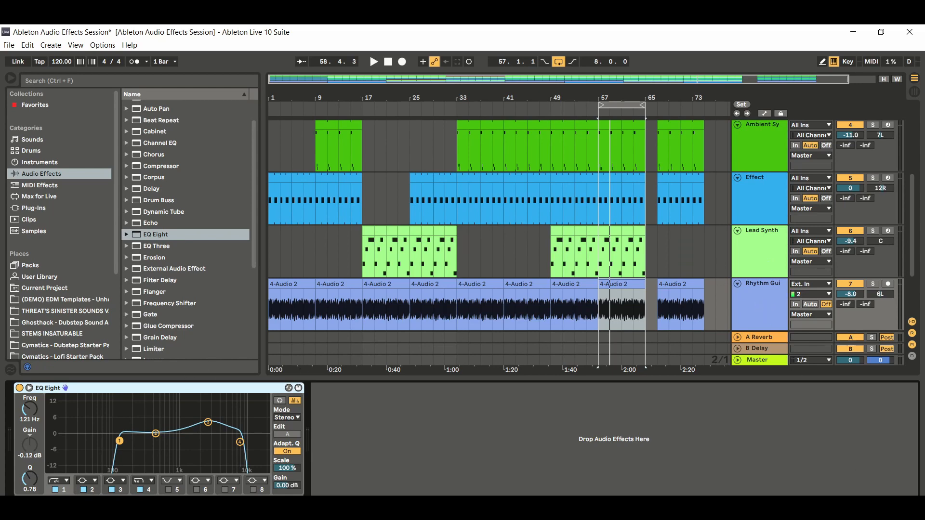
- View the device chains of the Rhythm Guitar and Lead Guitar tracks, finishing on the Rhythm Guitar's chain
key("ctrl+alt+l")
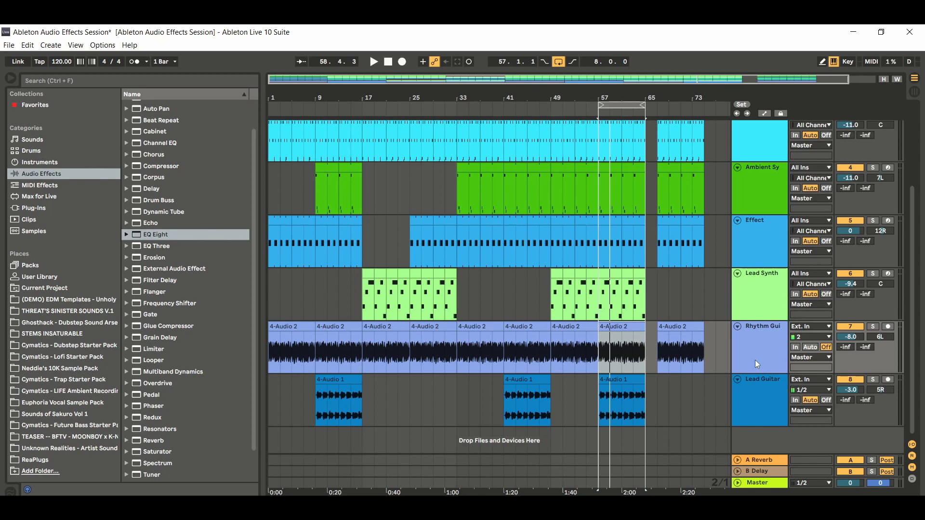
double_click(771, 347)
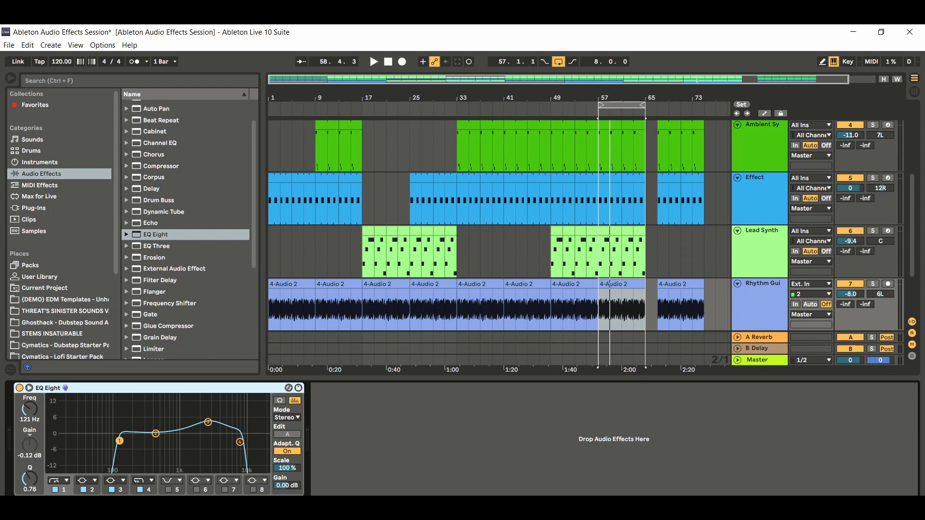
key("ctrl+alt+l")
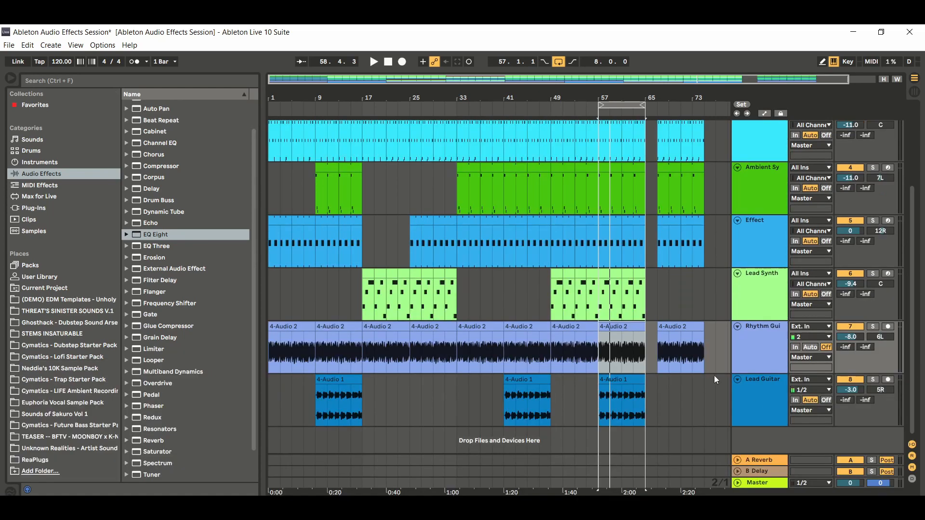
left_click(754, 399)
key("ctrl+alt+l")
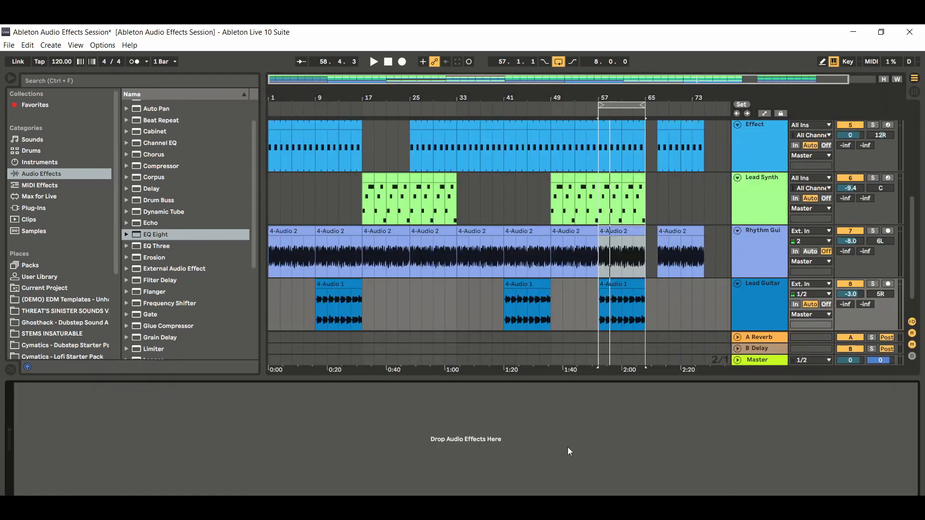
left_click(767, 247)
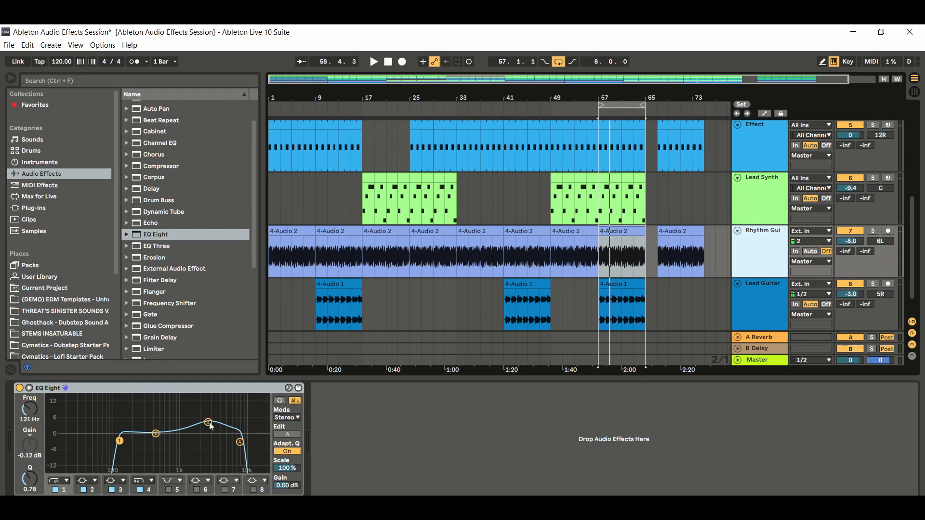
- Cut band 3 to about -4.3 dB near 2.67 kHz, and set band 4's high cut to 8.80 kHz with a Q of 0.85
left_click_drag(209, 427, 209, 431)
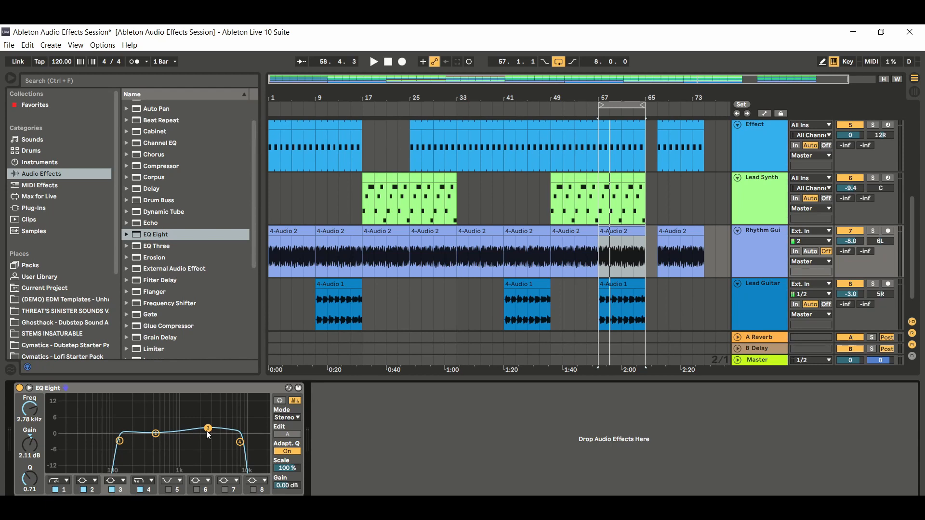
left_click_drag(207, 432, 207, 444)
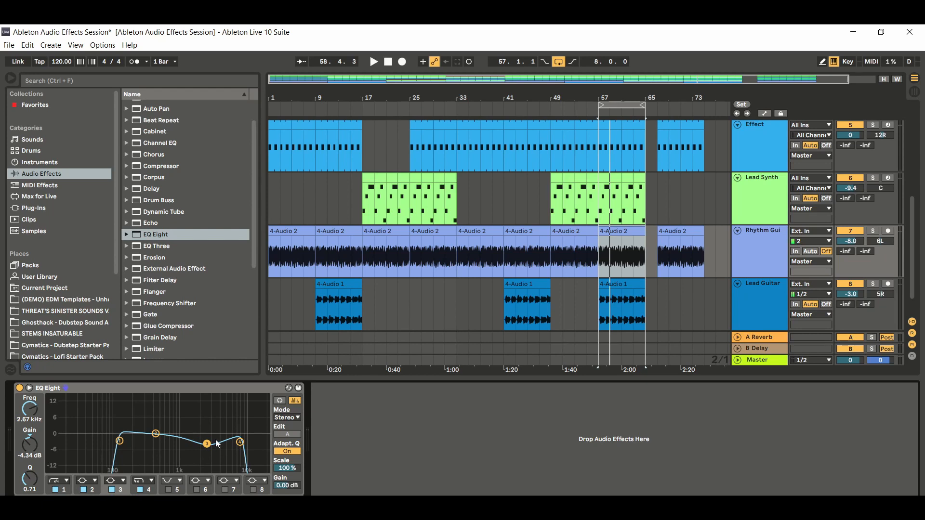
left_click_drag(208, 445, 208, 446)
left_click(240, 442)
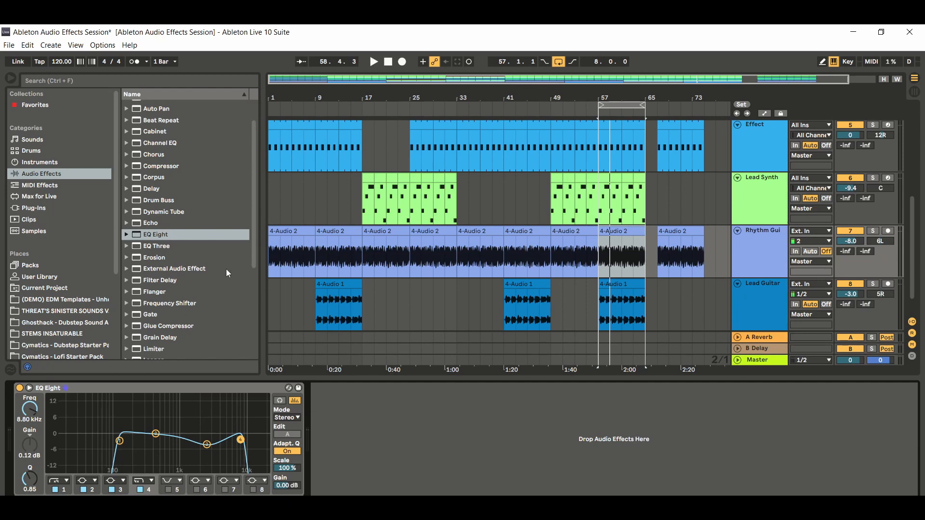
- Select the Compressor among the audio effects
left_click(160, 167)
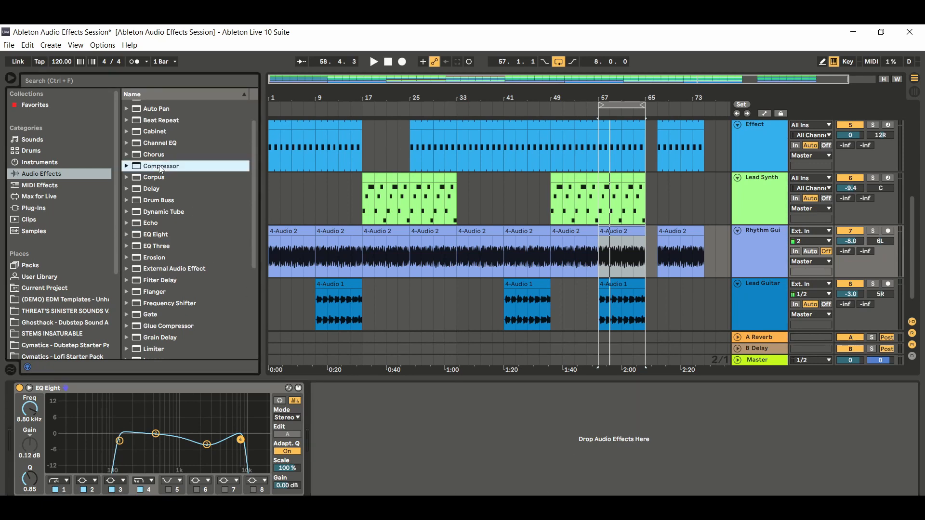